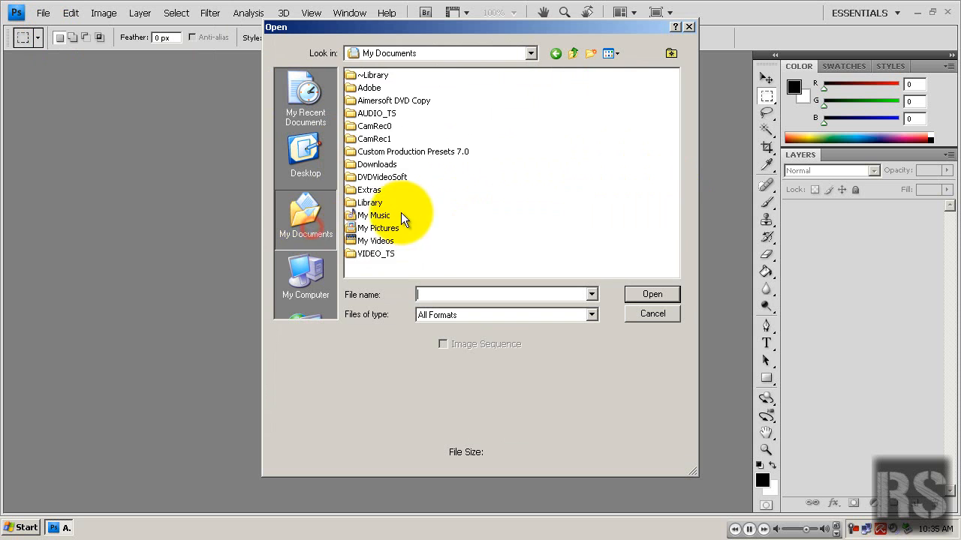
# Step: Open Basic Template2 from the Photoshop Templates (Edits) folder inside Youtube Templates in My Pictures
pyautogui.doubleClick(386, 224)
pyautogui.moveTo(666, 89); pyautogui.dragTo(677, 141)
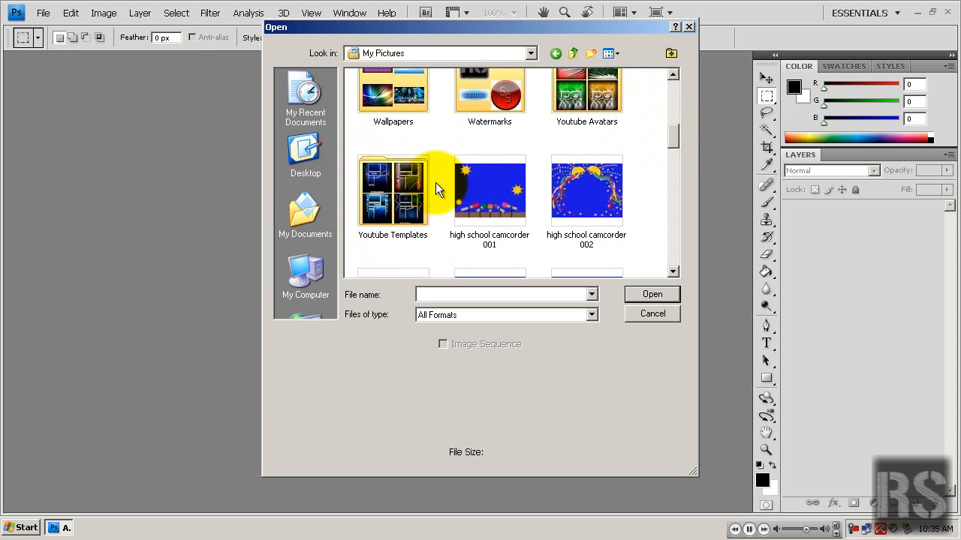
pyautogui.doubleClick(411, 186)
pyautogui.doubleClick(404, 107)
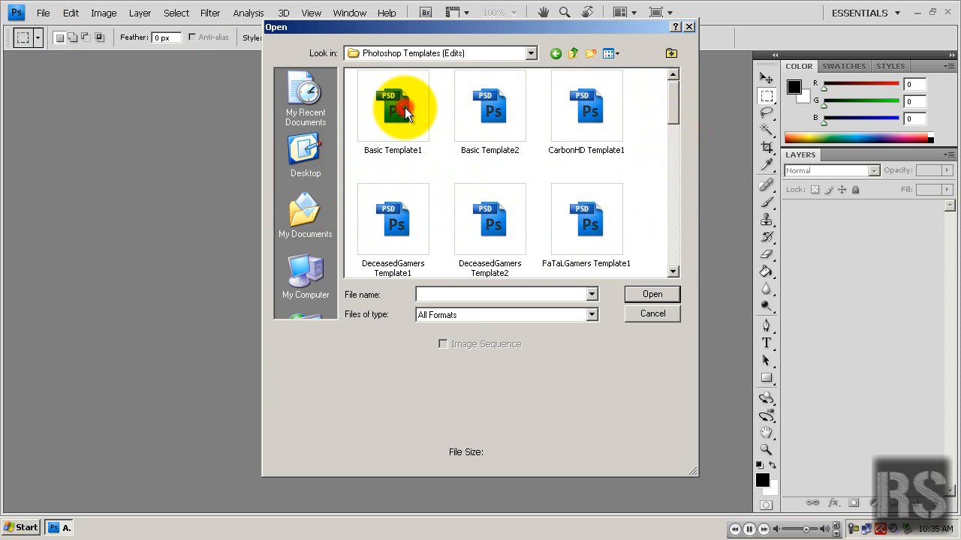
pyautogui.click(494, 110)
pyautogui.click(664, 292)
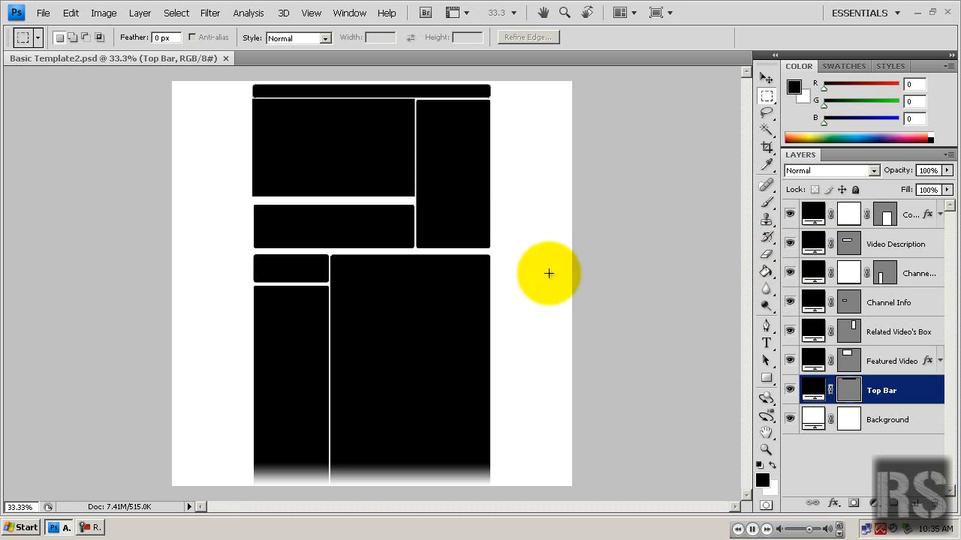
# Step: Open the layer style settings of the Comments Box layer and toggle its Drop Shadow on and off again
pyautogui.click(917, 216)
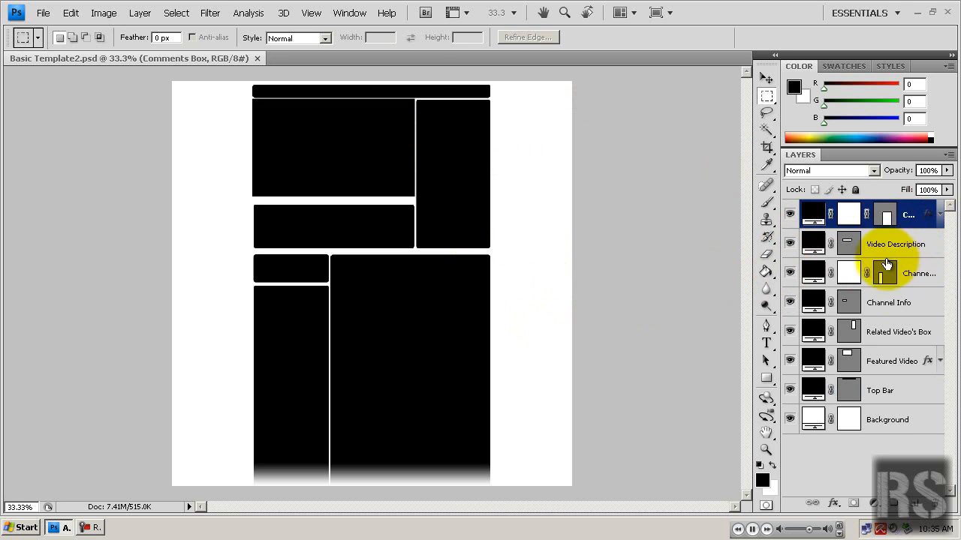
pyautogui.click(341, 13)
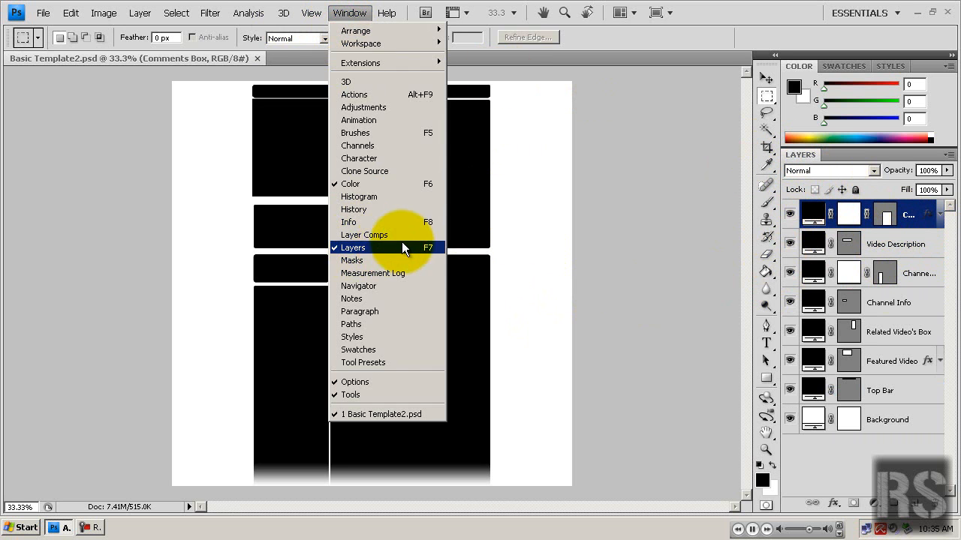
pyautogui.click(610, 165)
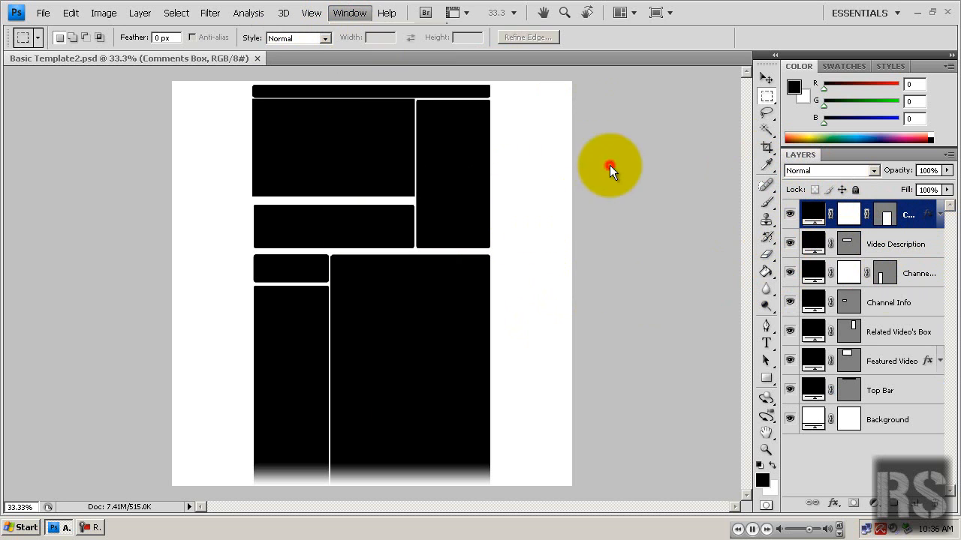
pyautogui.doubleClick(918, 224)
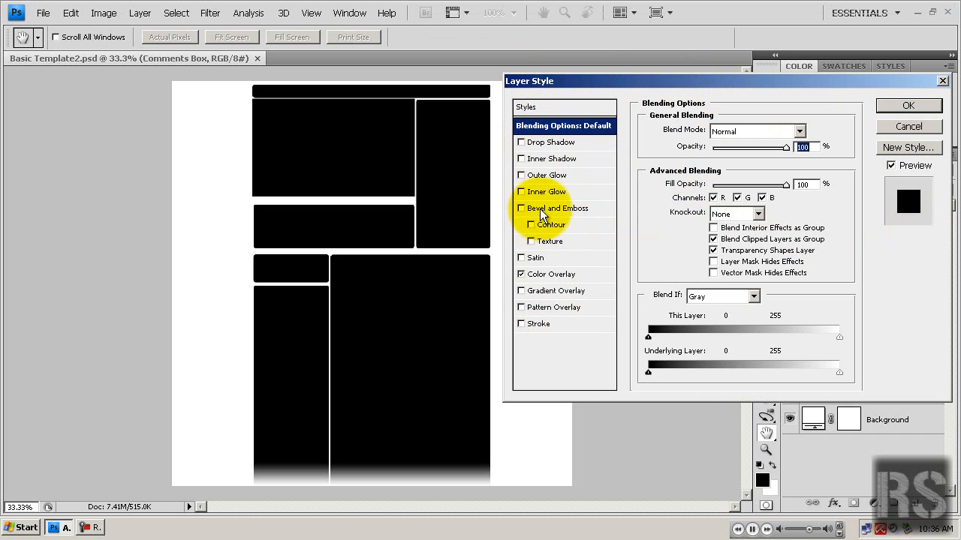
pyautogui.click(529, 142)
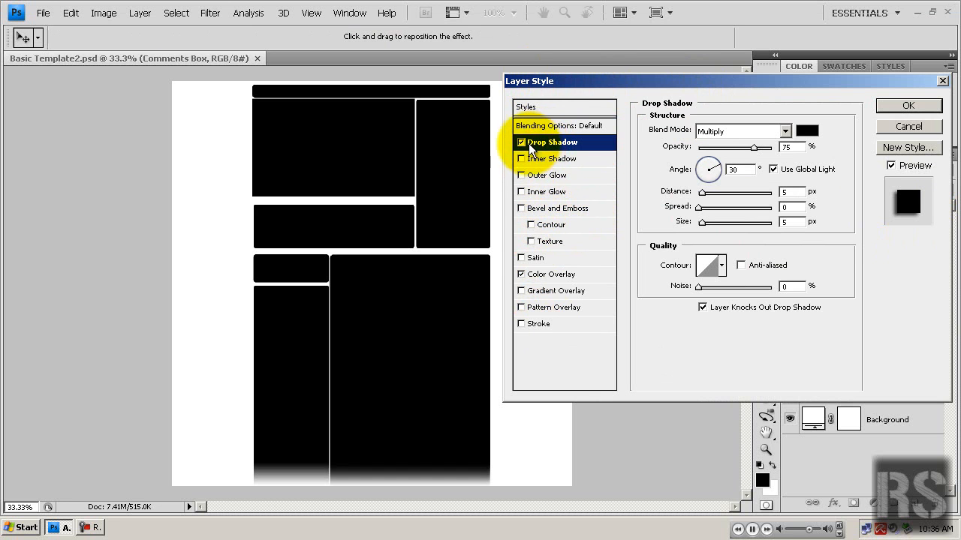
pyautogui.click(521, 143)
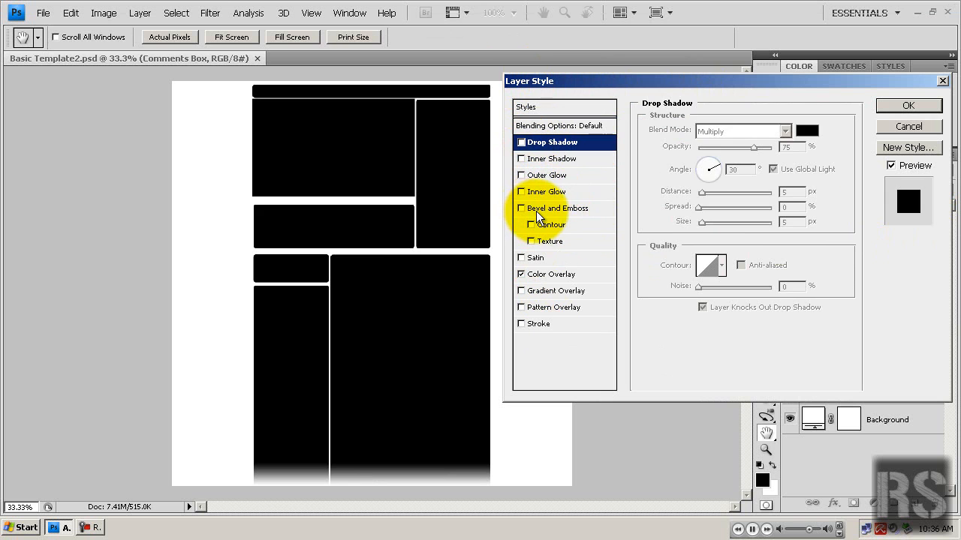
# Step: Add an Inner Bevel to the Comments Box layer with the Chisel Hard technique, 1000% depth and 9 px size
pyautogui.click(536, 211)
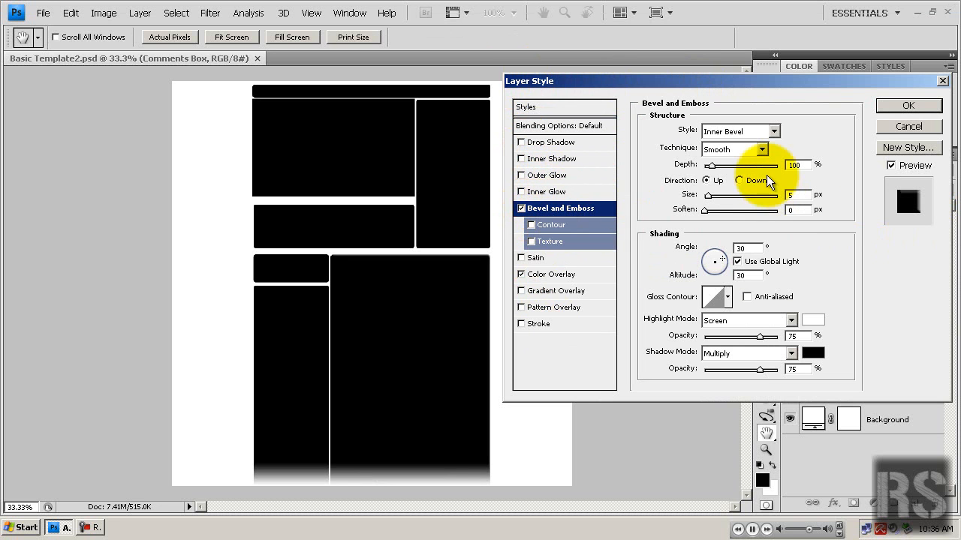
pyautogui.click(739, 150)
pyautogui.click(725, 169)
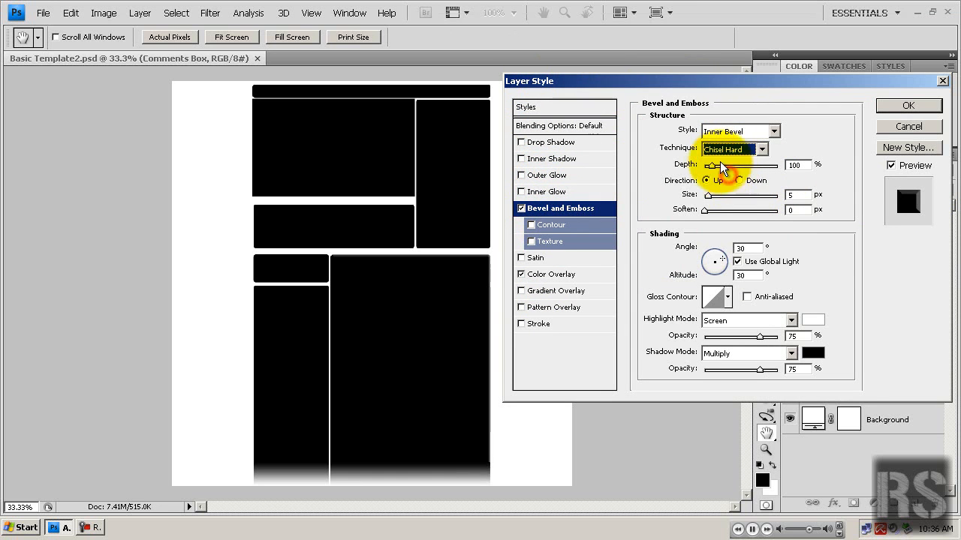
pyautogui.moveTo(711, 166); pyautogui.dragTo(791, 164)
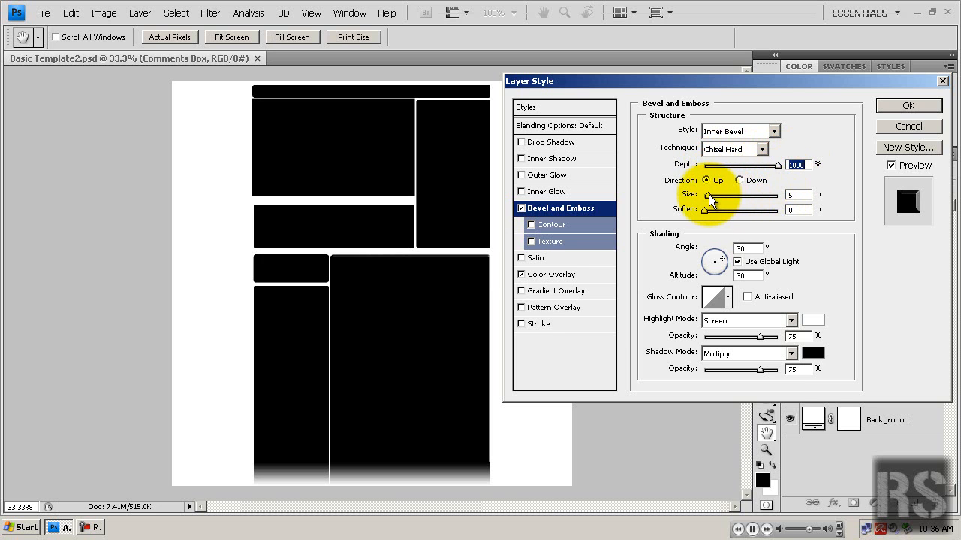
pyautogui.moveTo(708, 199); pyautogui.dragTo(708, 202)
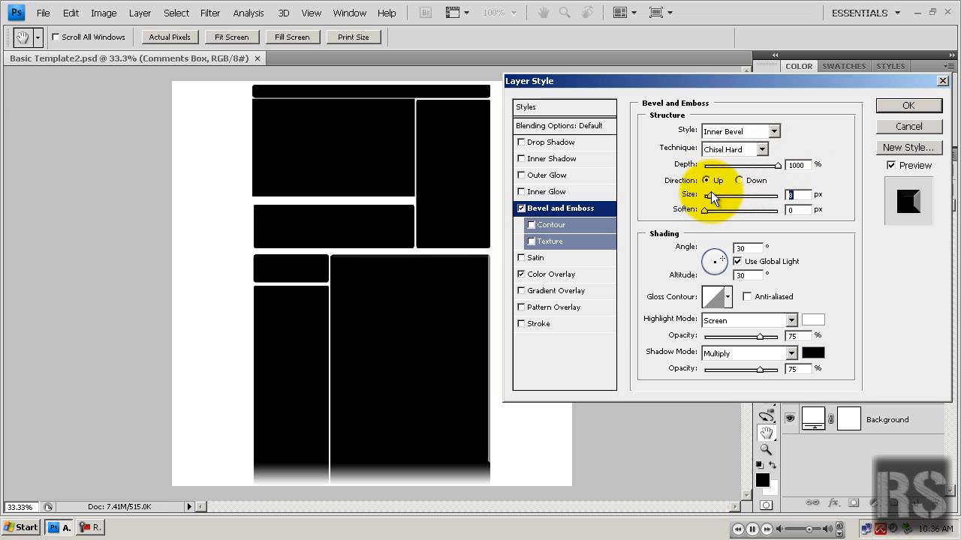
pyautogui.moveTo(710, 198); pyautogui.dragTo(709, 198)
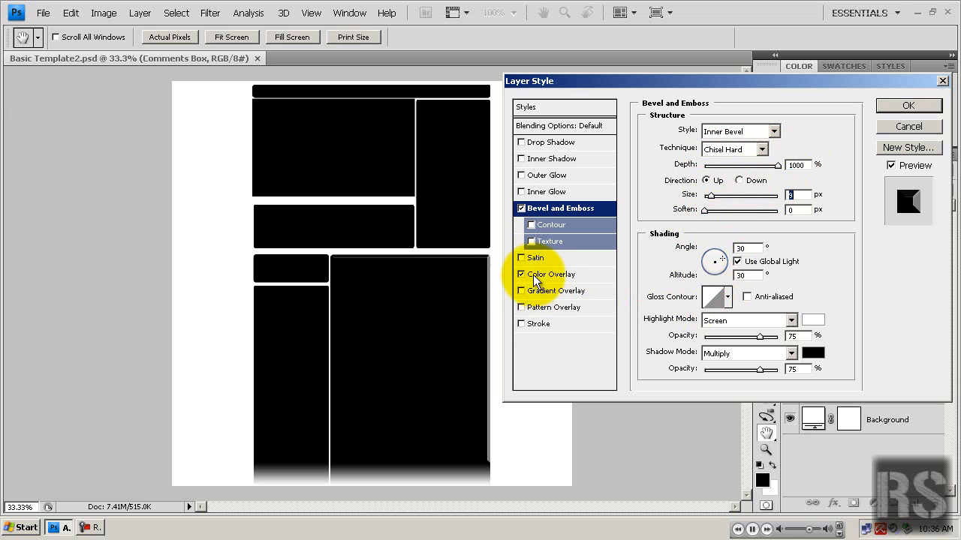
pyautogui.write('9')
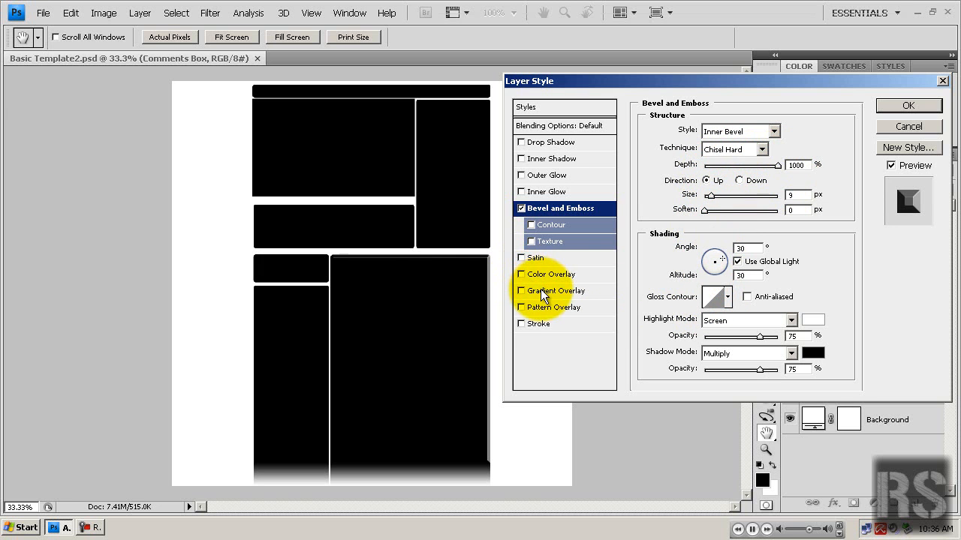
# Step: Try a light red Color Overlay on the Comments Box layer
pyautogui.click(544, 274)
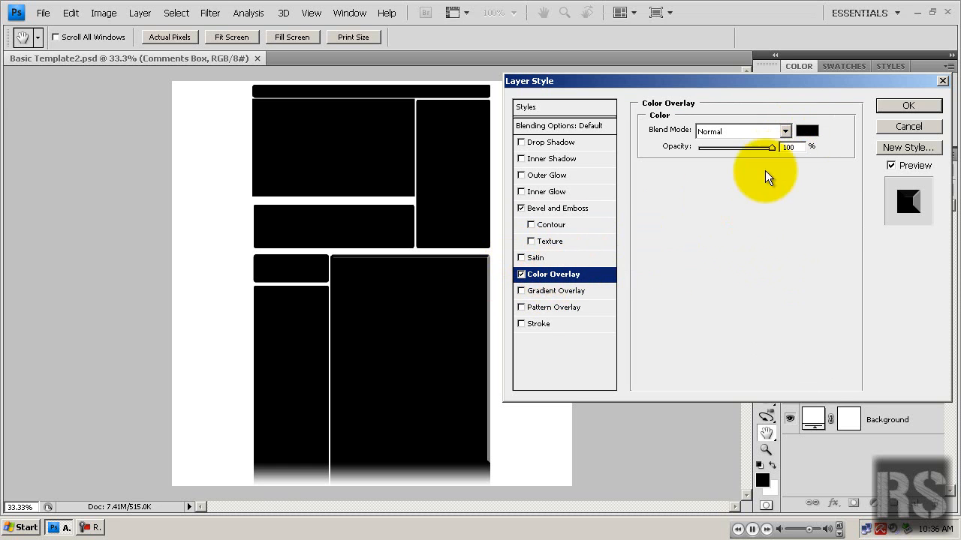
pyautogui.click(807, 131)
pyautogui.moveTo(654, 285); pyautogui.dragTo(708, 163)
pyautogui.moveTo(685, 242); pyautogui.dragTo(674, 174)
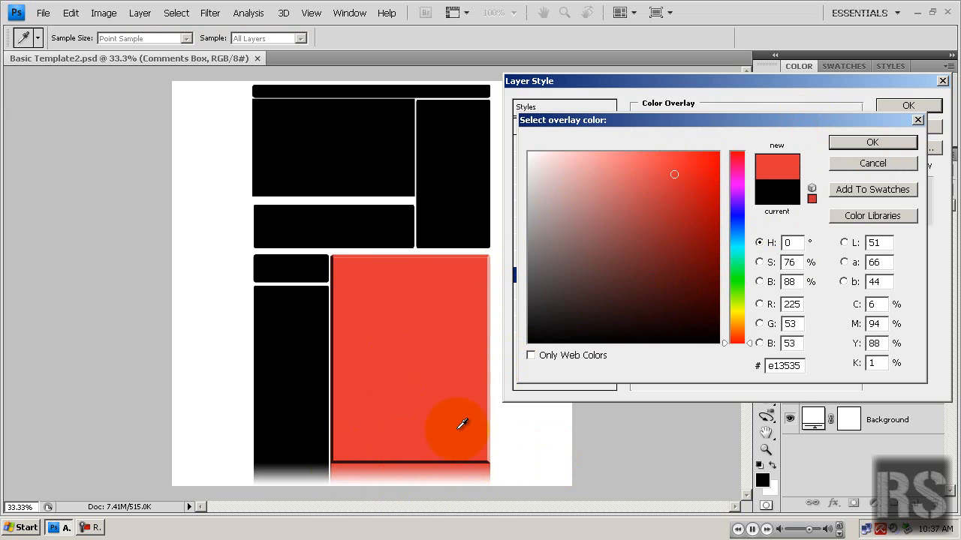
pyautogui.moveTo(709, 175)
pyautogui.mouseDown()
pyautogui.moveTo(669, 195)
pyautogui.moveTo(654, 187)
pyautogui.mouseUp()
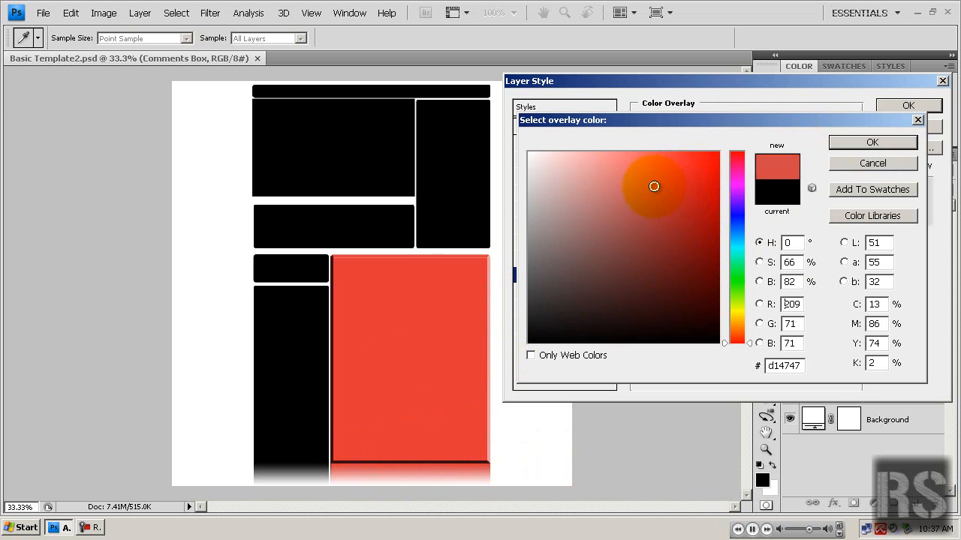
pyautogui.click(854, 164)
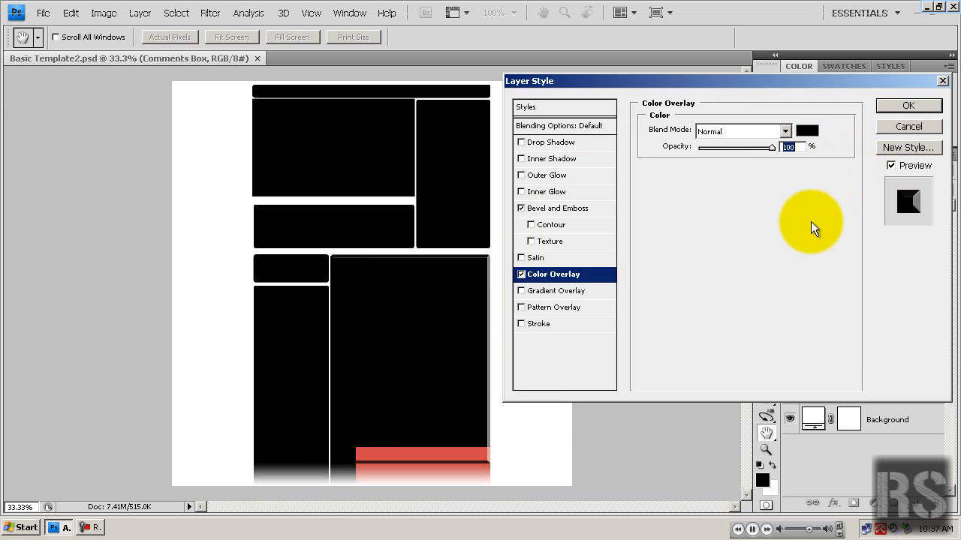
# Step: Replace the Color Overlay with a Gradient Overlay using the black-to-white Foreground to Background preset, and open that gradient for editing
pyautogui.click(520, 274)
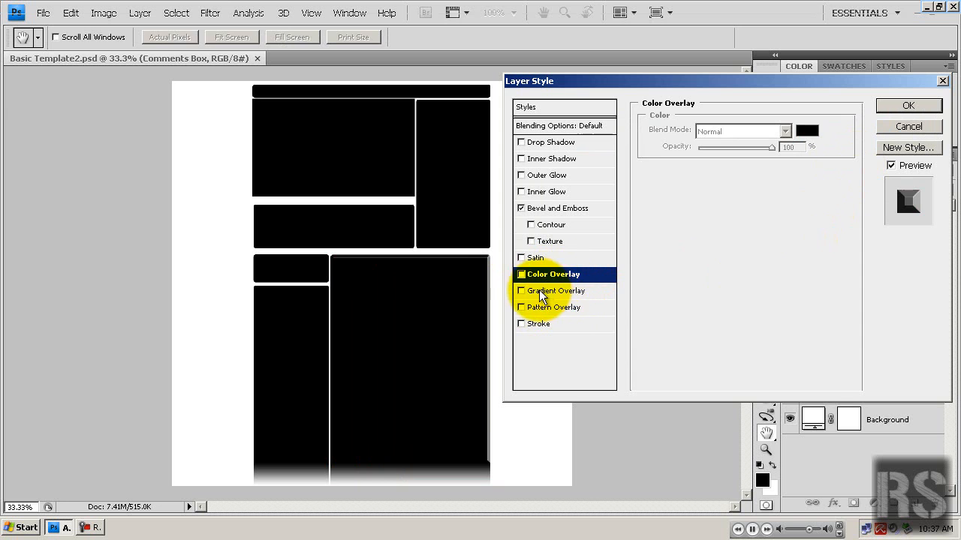
pyautogui.click(534, 291)
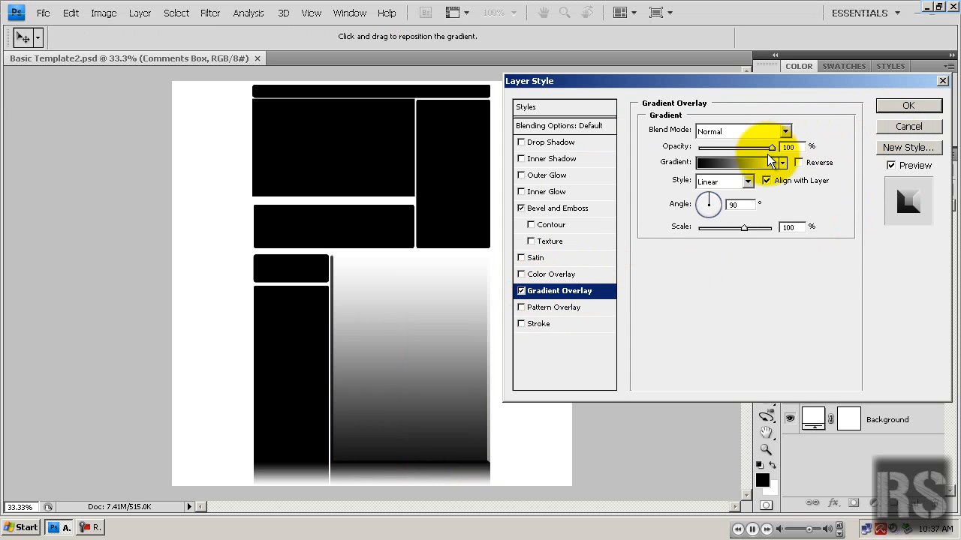
pyautogui.click(784, 164)
pyautogui.click(691, 269)
pyautogui.click(666, 263)
pyautogui.click(666, 240)
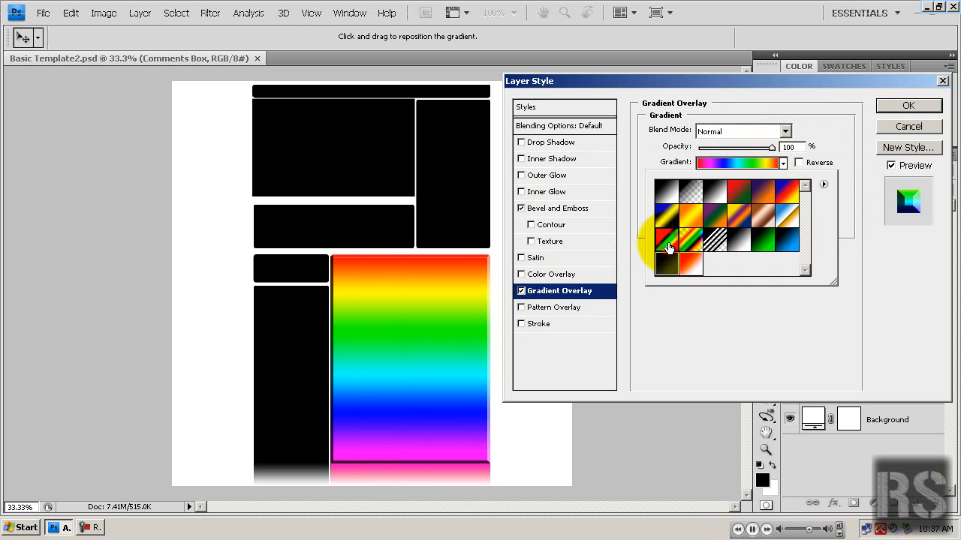
pyautogui.click(665, 216)
pyautogui.click(666, 193)
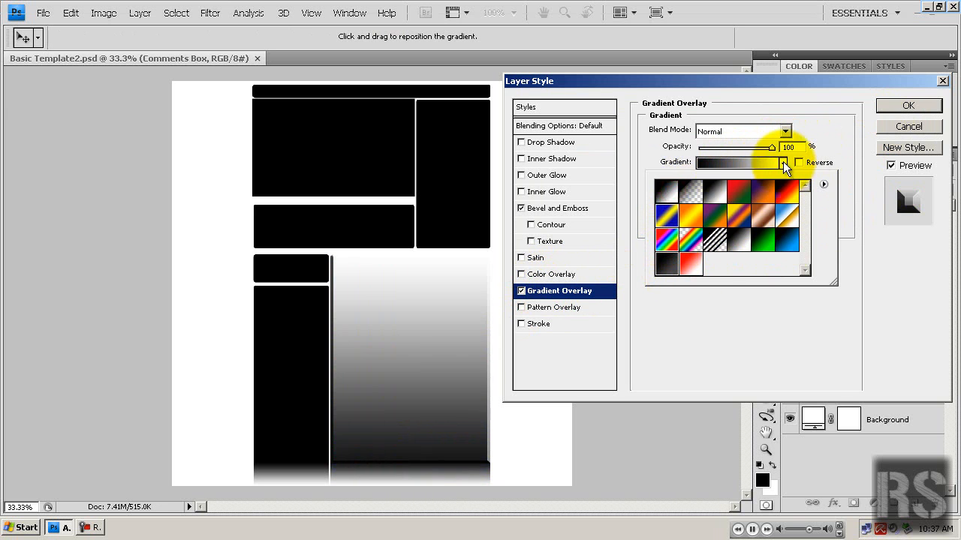
pyautogui.click(784, 164)
pyautogui.click(744, 165)
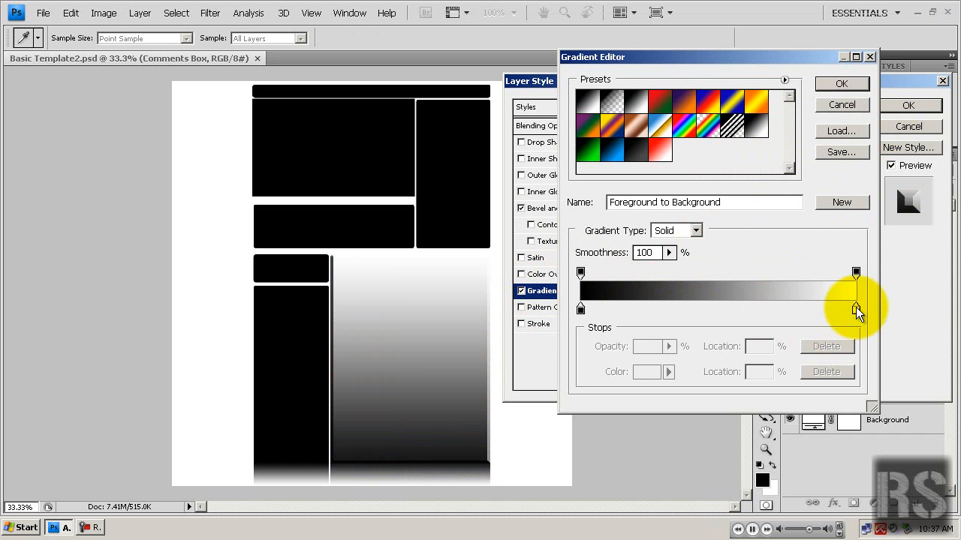
pyautogui.doubleClick(855, 310)
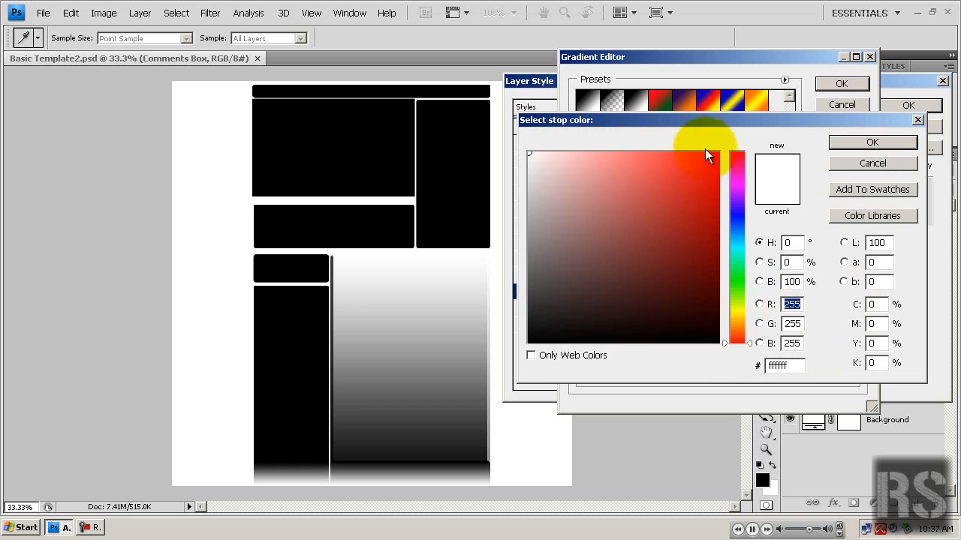
pyautogui.moveTo(704, 121); pyautogui.dragTo(723, 107)
pyautogui.moveTo(675, 215)
pyautogui.mouseDown()
pyautogui.moveTo(727, 180)
pyautogui.moveTo(679, 160)
pyautogui.moveTo(711, 156)
pyautogui.mouseUp()
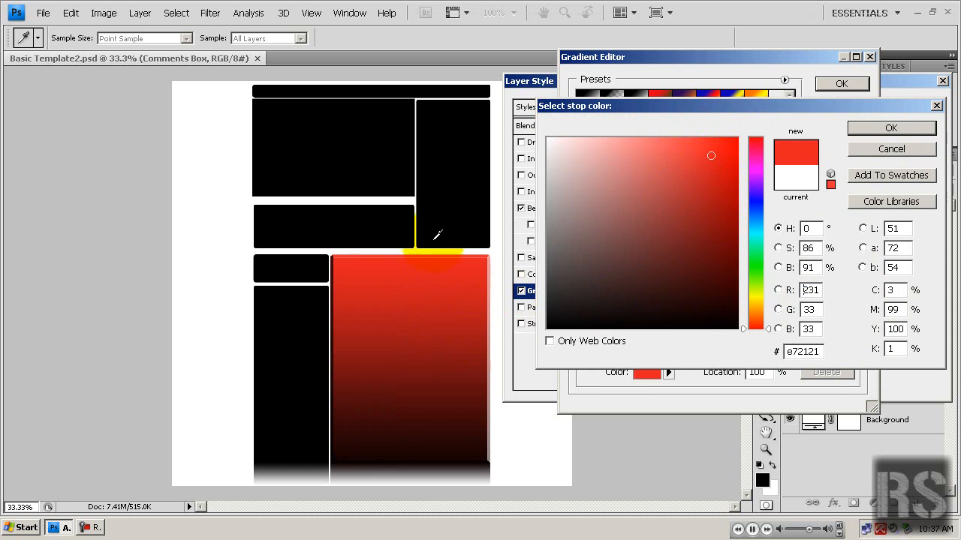
pyautogui.click(883, 152)
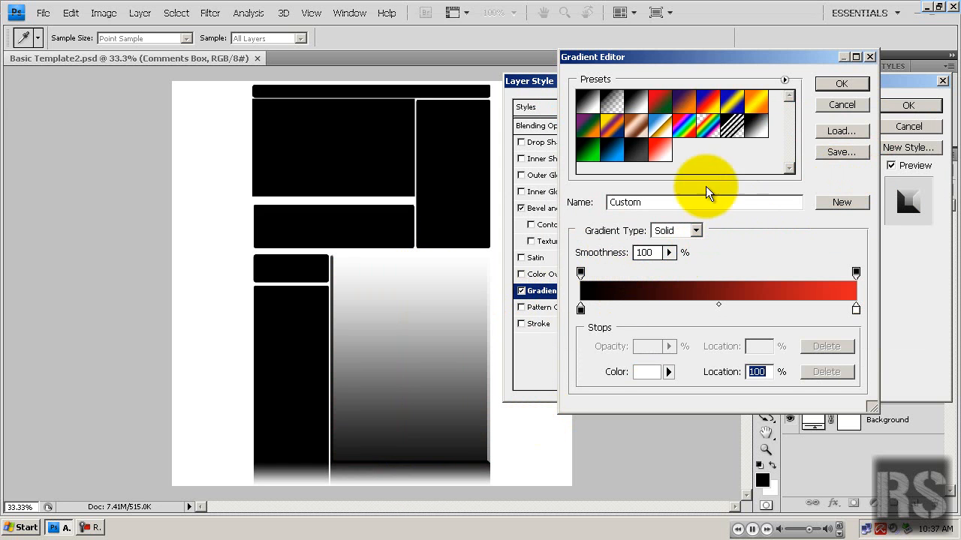
# Step: Change the gradient's white end stop to a dark red and accept the black-to-red gradient
pyautogui.doubleClick(856, 310)
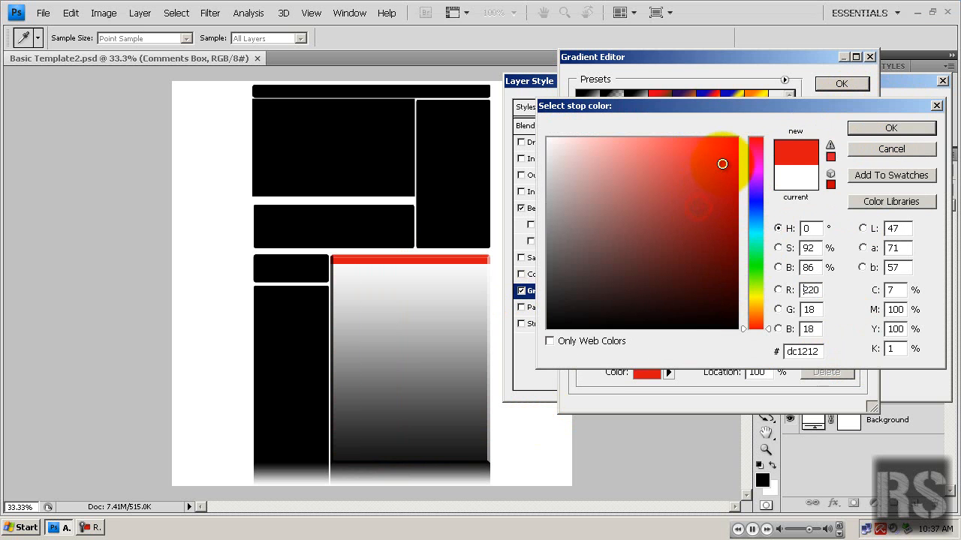
pyautogui.moveTo(732, 206); pyautogui.dragTo(736, 211)
pyautogui.click(884, 128)
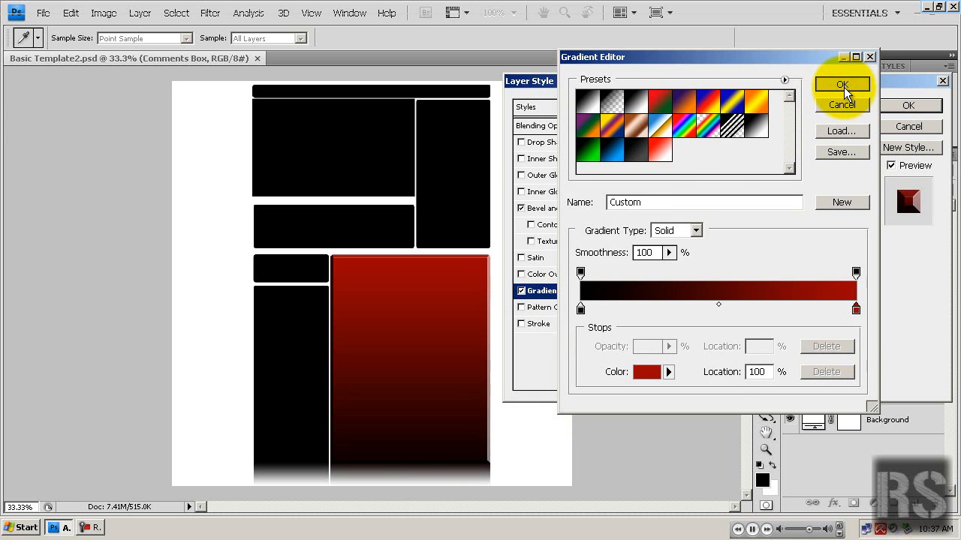
pyautogui.click(842, 85)
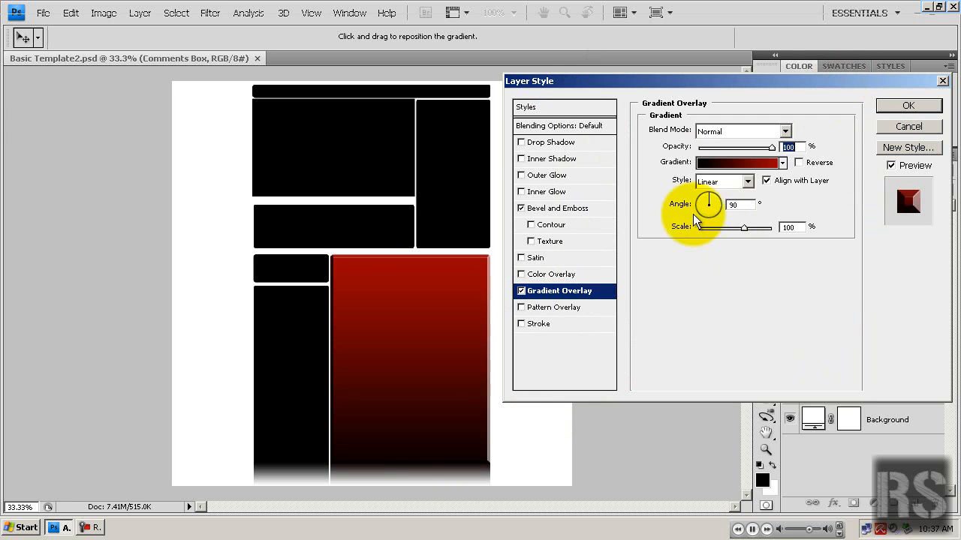
# Step: Add a white Outer Glow to the Comments Box layer, with 22% spread and an enlarged size
pyautogui.click(547, 176)
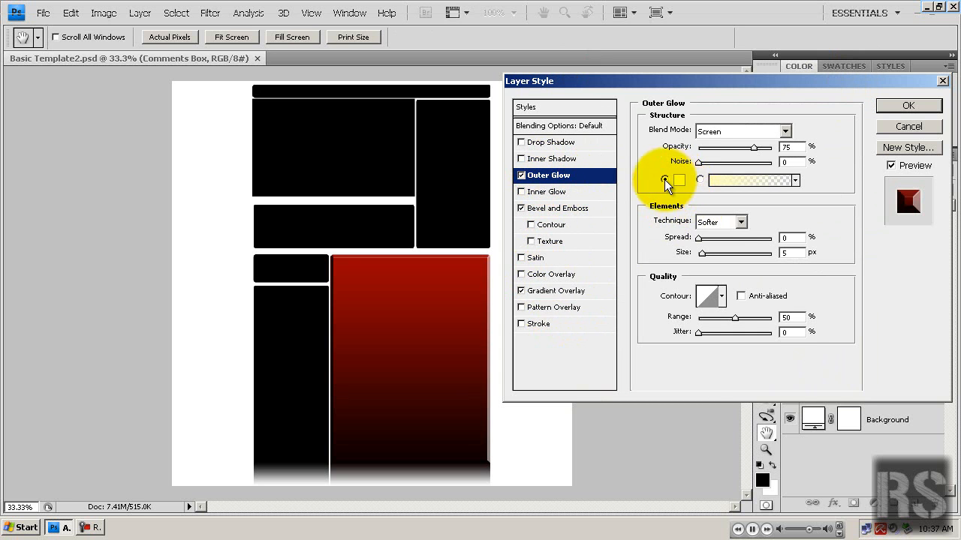
pyautogui.click(679, 183)
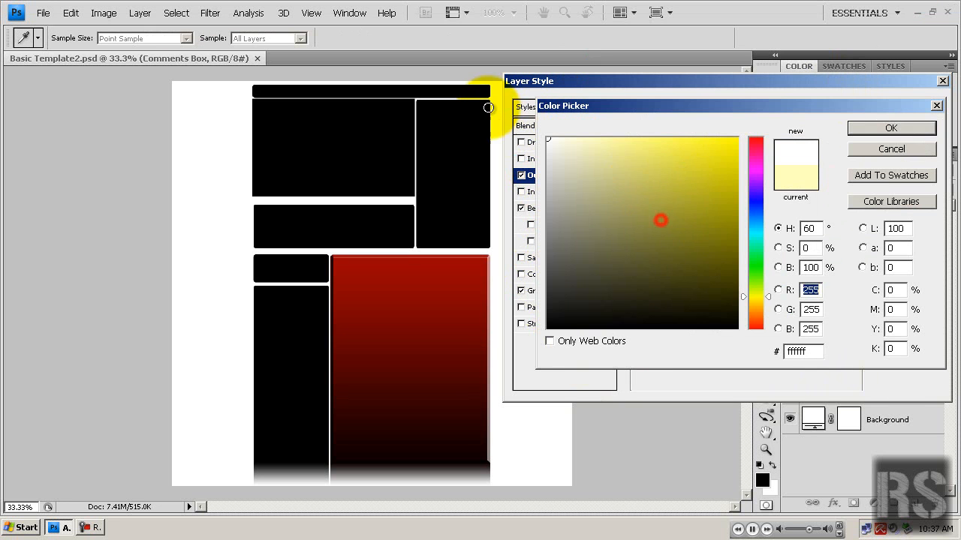
pyautogui.click(893, 129)
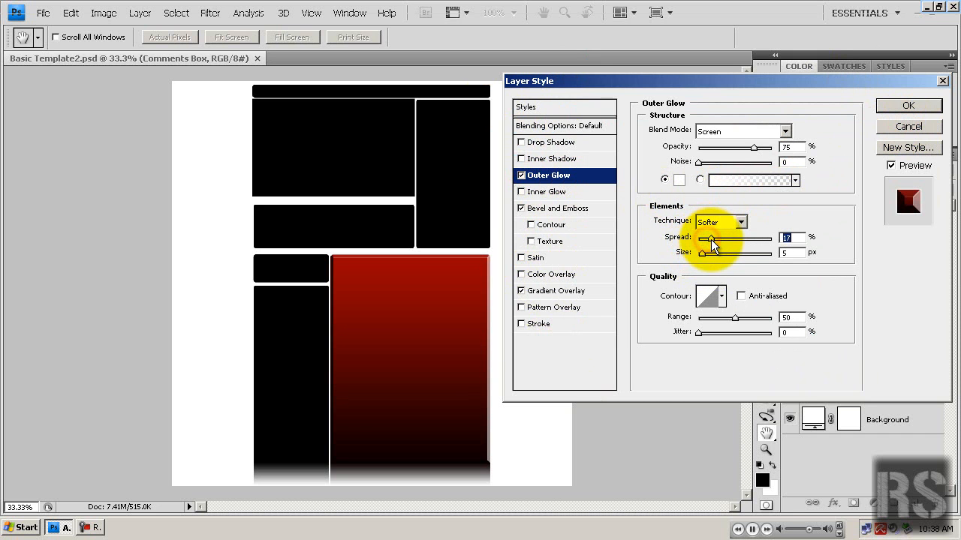
pyautogui.moveTo(715, 246)
pyautogui.mouseDown()
pyautogui.moveTo(707, 256)
pyautogui.moveTo(717, 256)
pyautogui.mouseUp()
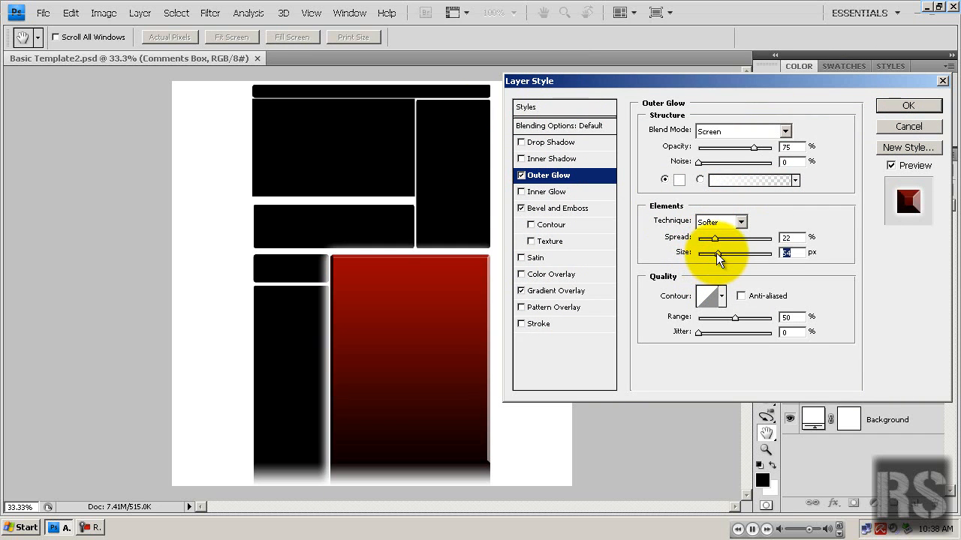
pyautogui.doubleClick(786, 237)
pyautogui.doubleClick(798, 254)
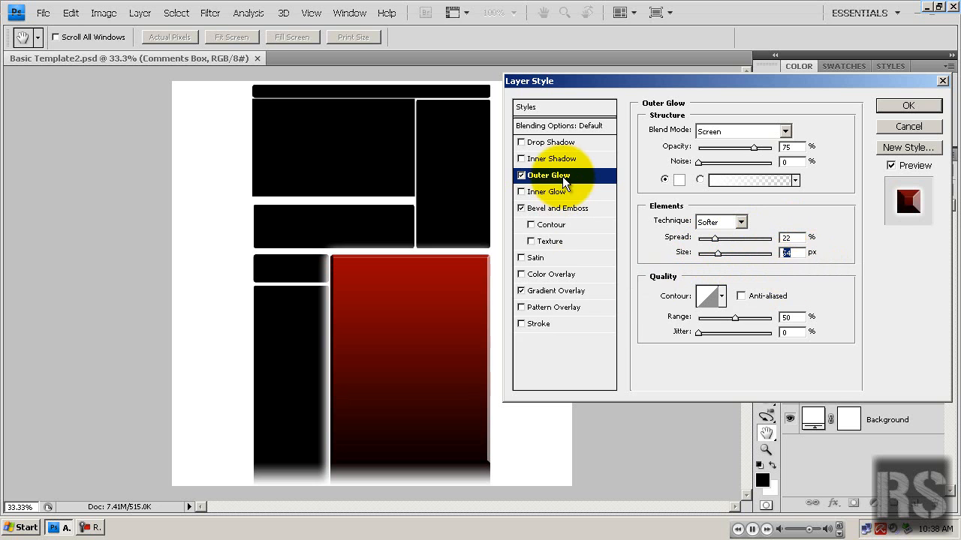
# Step: Add a black Inner Shadow to the Comments Box layer with 12 px distance, 6% choke and 120 px size
pyautogui.click(542, 159)
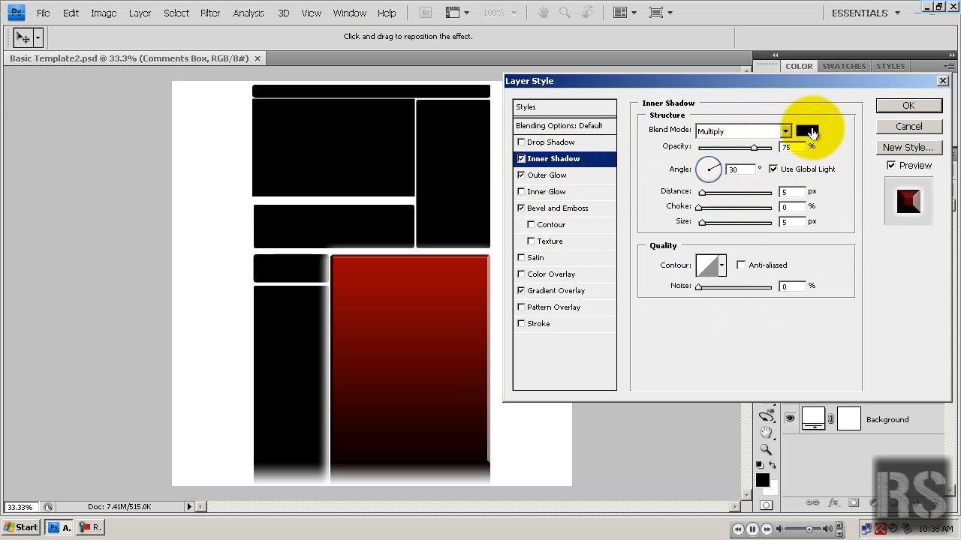
pyautogui.click(698, 207)
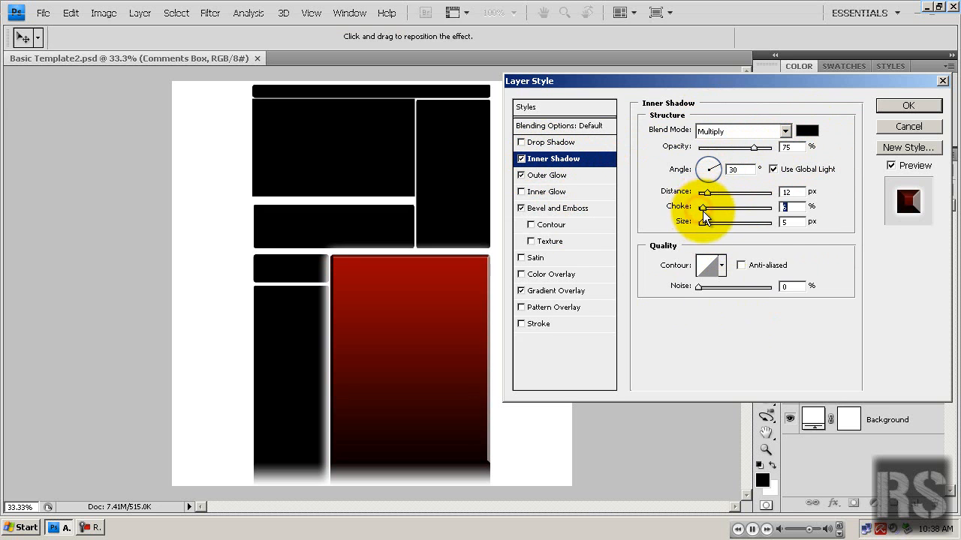
pyautogui.moveTo(708, 225); pyautogui.dragTo(738, 235)
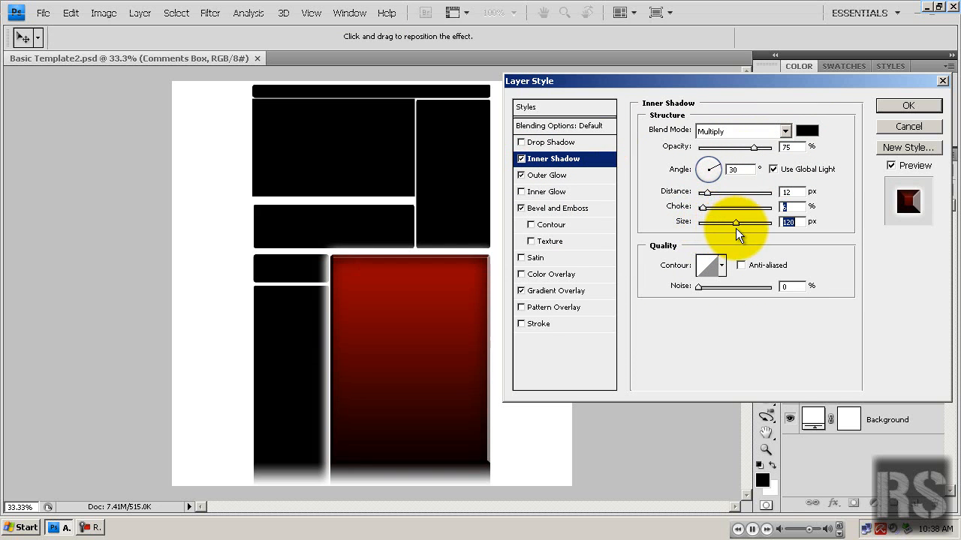
pyautogui.click(792, 207)
pyautogui.doubleClick(789, 222)
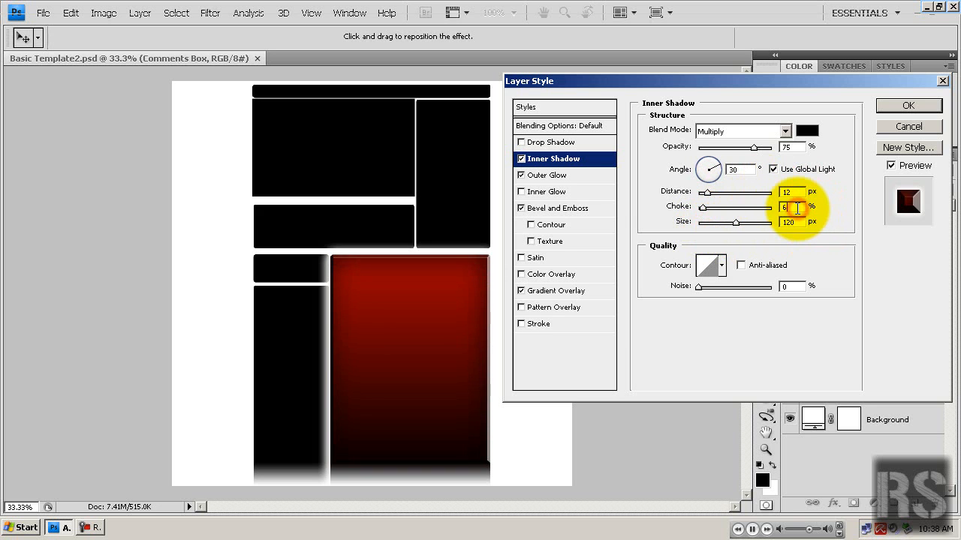
# Step: Try a Drop Shadow on the Comments Box, switch it off again, and apply the layer style settings
pyautogui.click(551, 142)
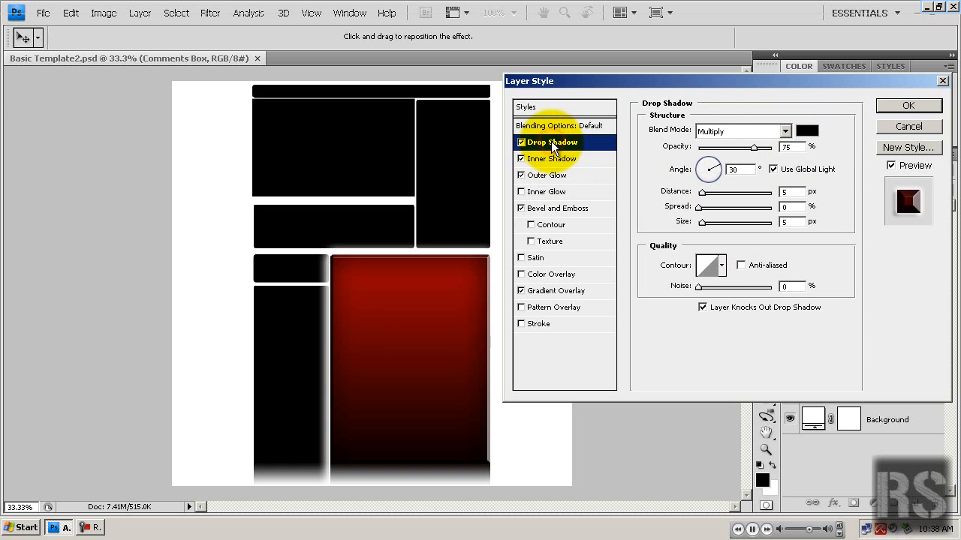
pyautogui.click(521, 143)
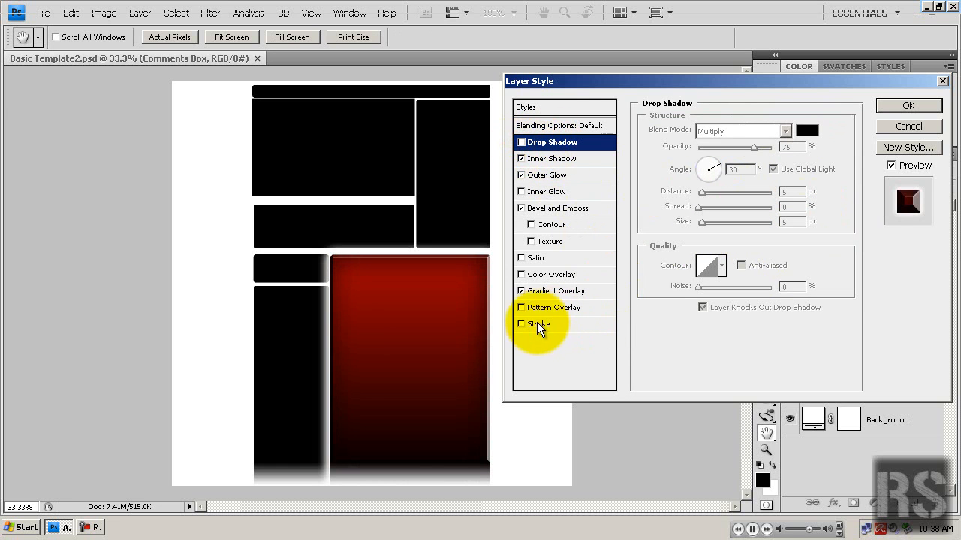
pyautogui.click(904, 108)
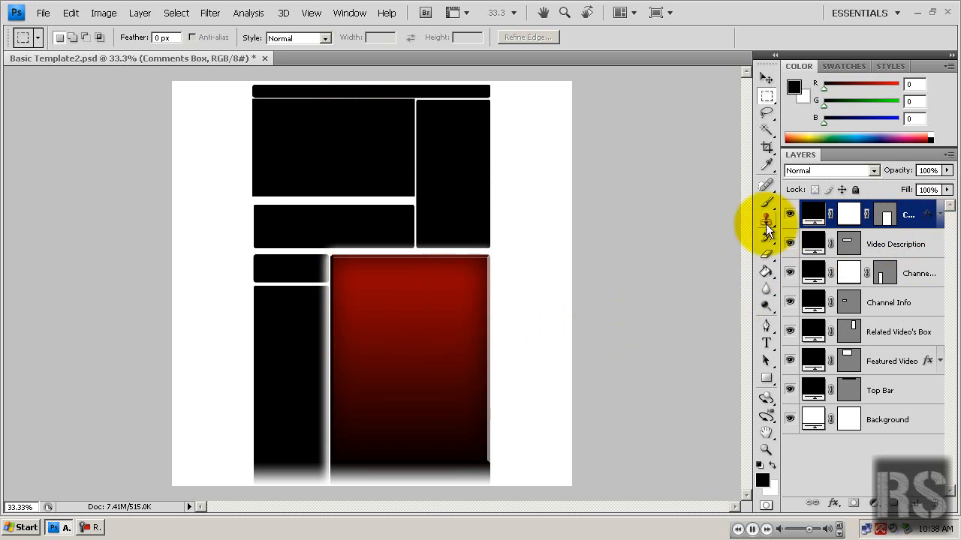
# Step: Copy the Comments Box layer style, paste it onto the Video Description layer, and collapse that layer's effects list
pyautogui.rightClick(910, 220)
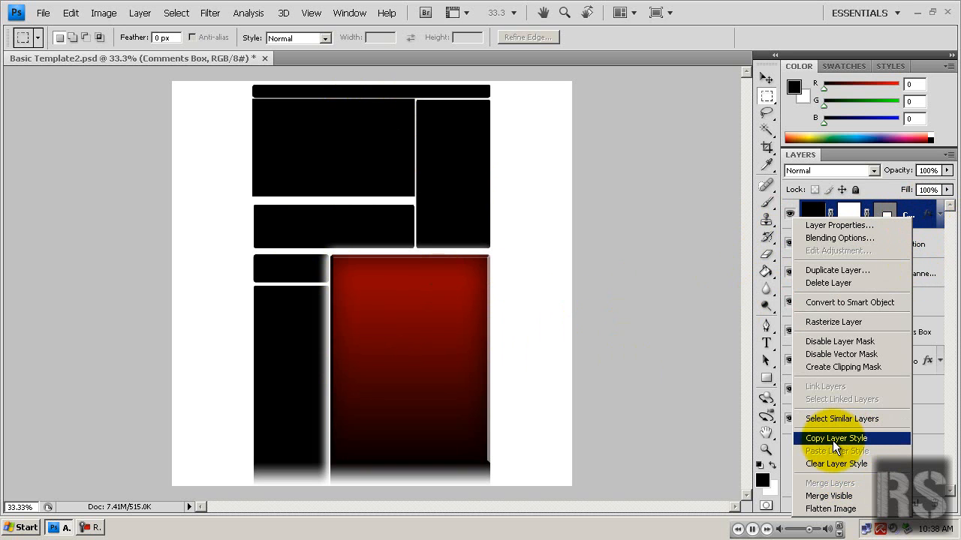
pyautogui.click(832, 441)
pyautogui.click(900, 250)
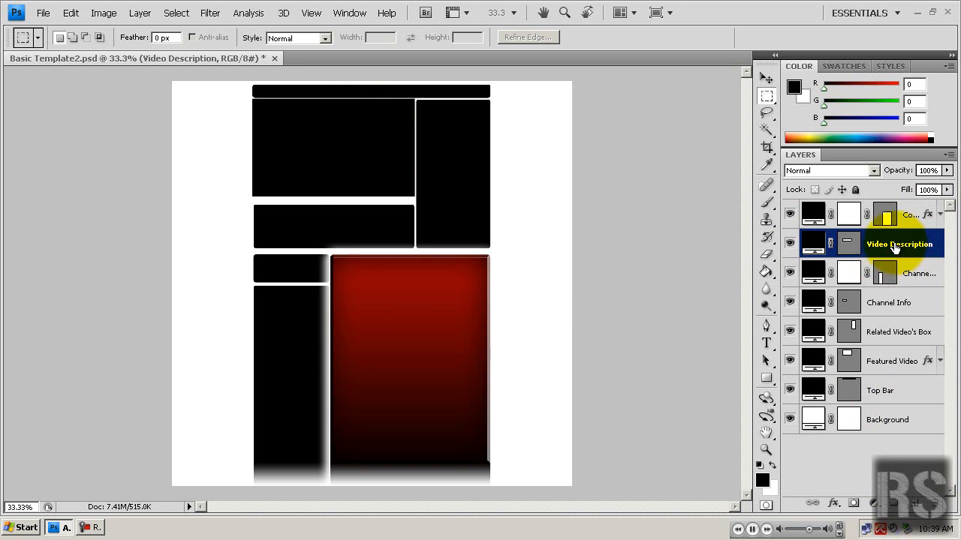
pyautogui.rightClick(894, 248)
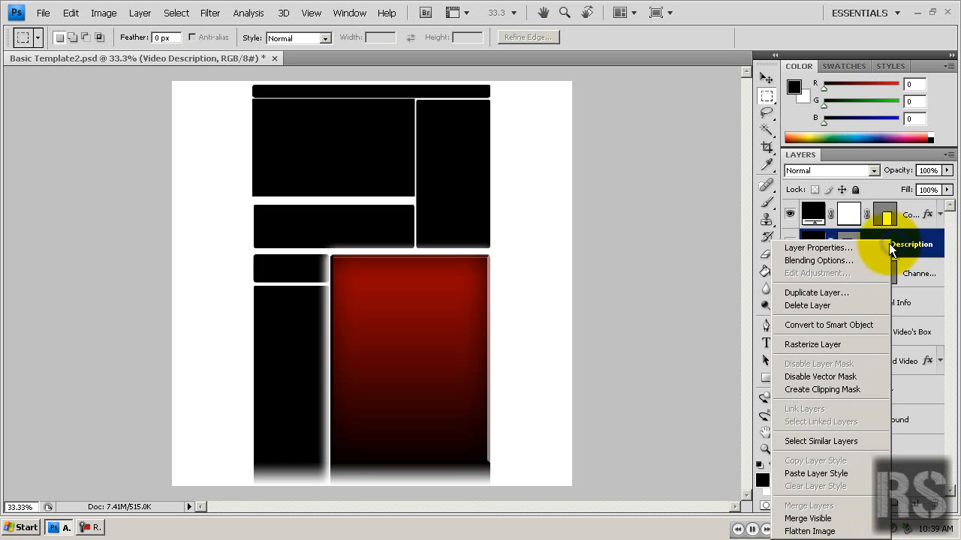
pyautogui.click(814, 476)
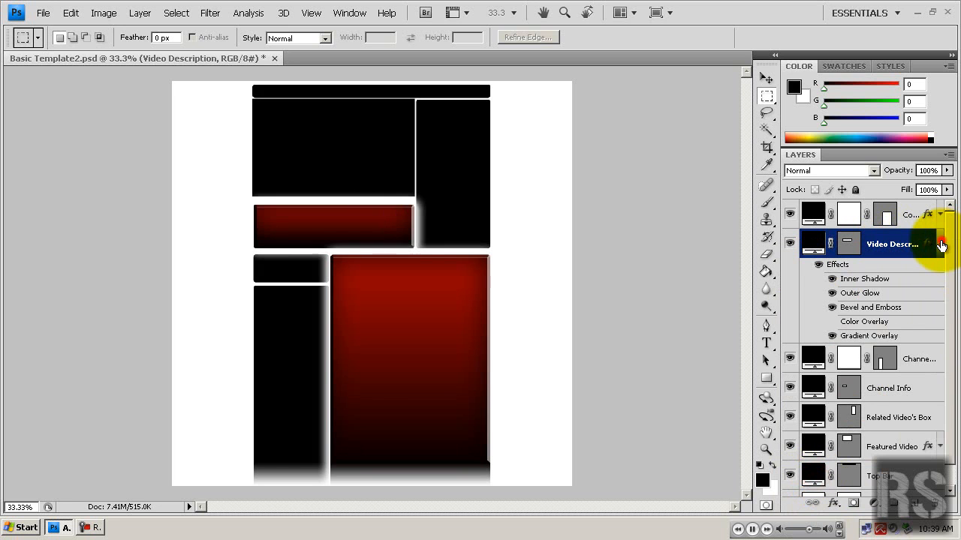
pyautogui.click(940, 244)
# Step: Paste the copied layer style onto the Channel Description Box and Channel Info layers, collapsing their effects lists
pyautogui.click(930, 274)
pyautogui.rightClick(933, 274)
pyautogui.click(862, 475)
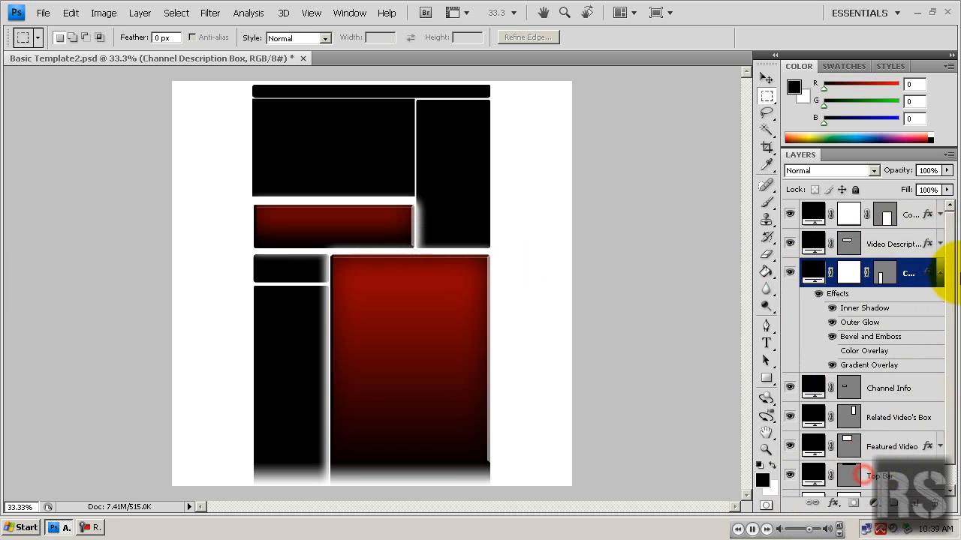
pyautogui.click(941, 274)
pyautogui.click(904, 303)
pyautogui.rightClick(902, 302)
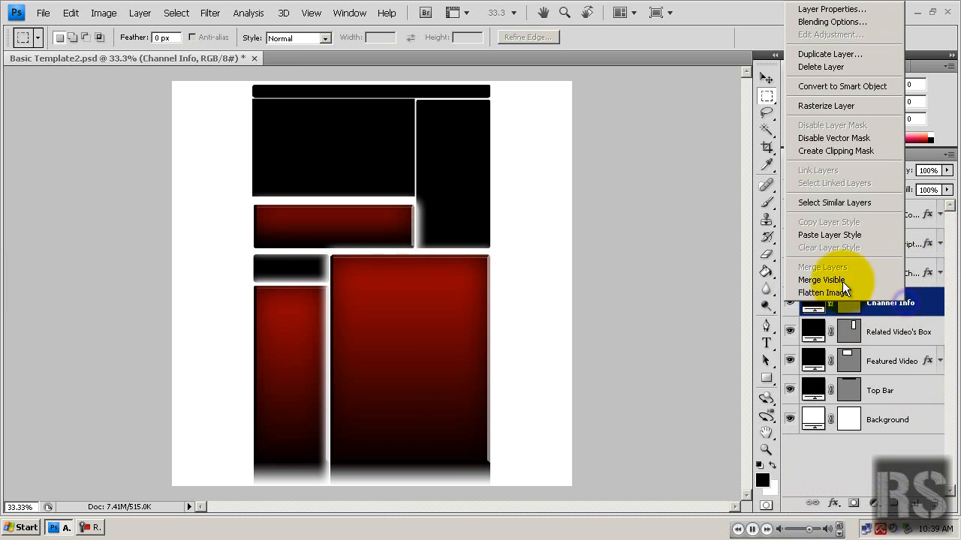
pyautogui.click(851, 236)
pyautogui.click(940, 303)
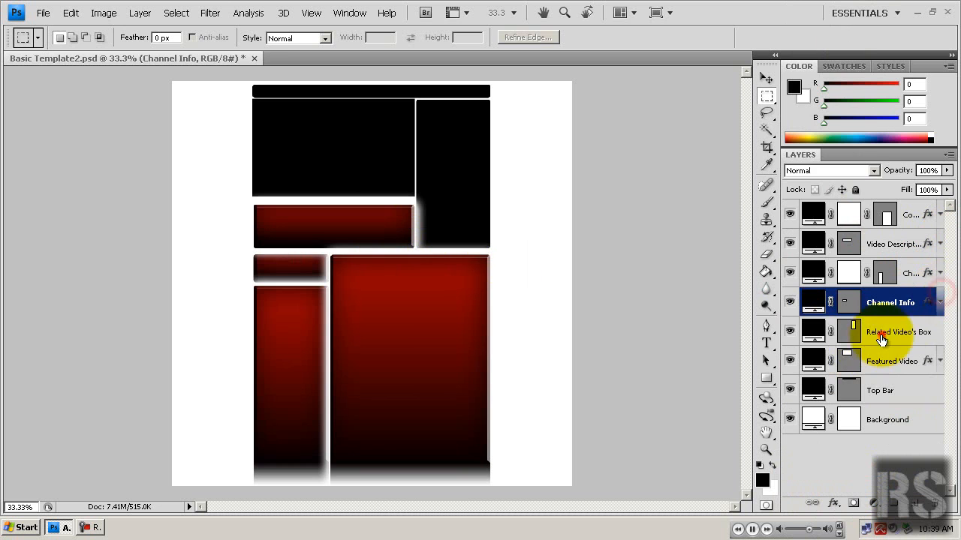
# Step: Paste the copied layer style onto the Related Video's Box and Featured Video layers, leaving their effects lists collapsed
pyautogui.rightClick(881, 336)
pyautogui.click(827, 269)
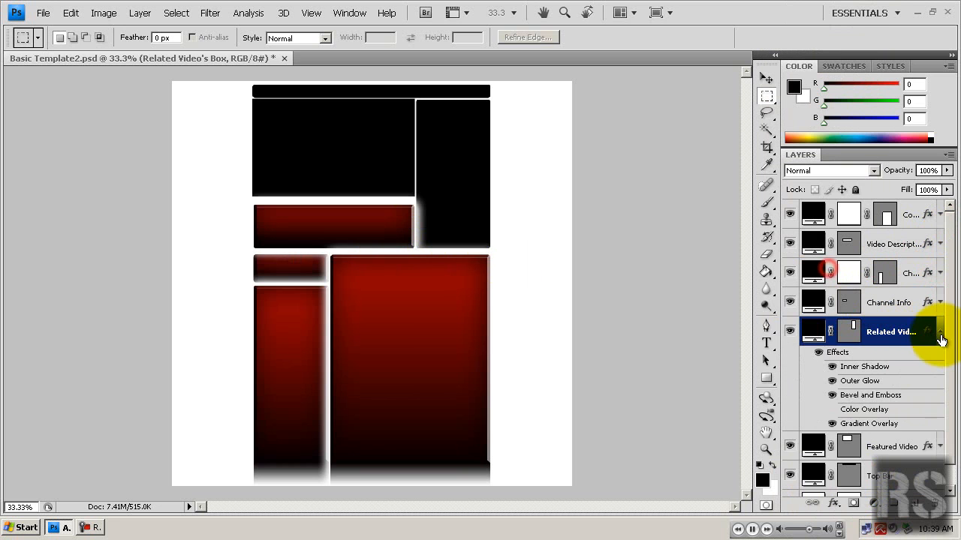
pyautogui.click(939, 333)
pyautogui.rightClick(897, 361)
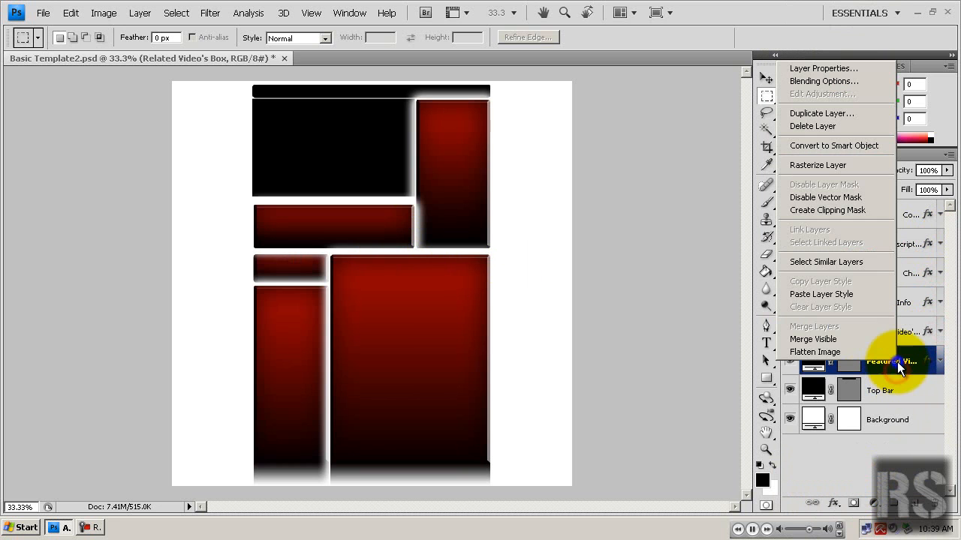
pyautogui.click(826, 294)
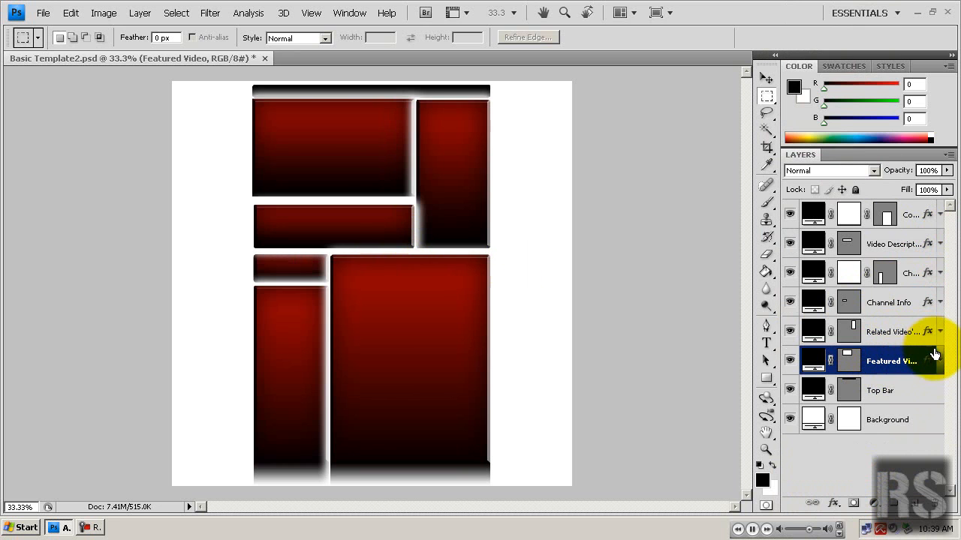
pyautogui.click(940, 361)
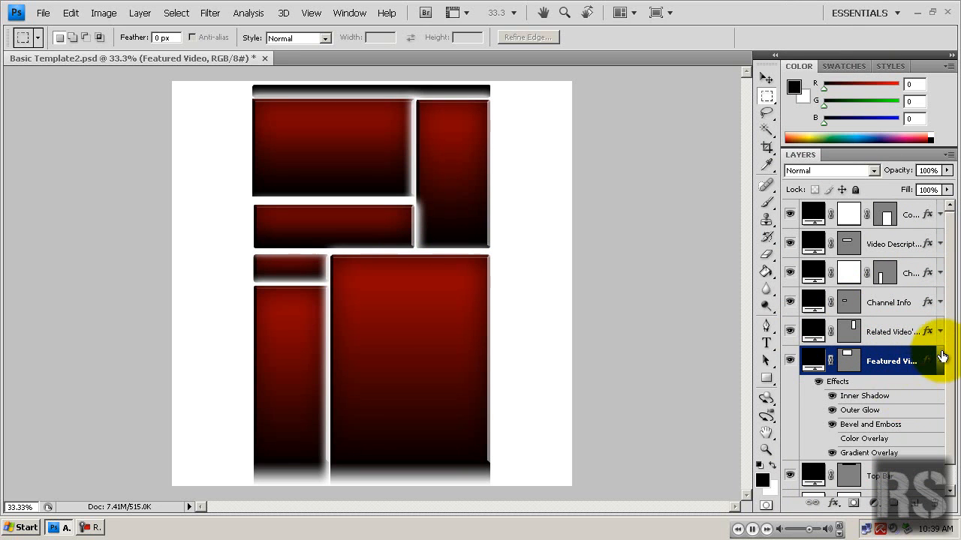
pyautogui.click(942, 356)
# Step: Paste the copied layer style onto the Top Bar and Background layers and collapse their effects lists
pyautogui.click(890, 391)
pyautogui.rightClick(890, 391)
pyautogui.click(829, 315)
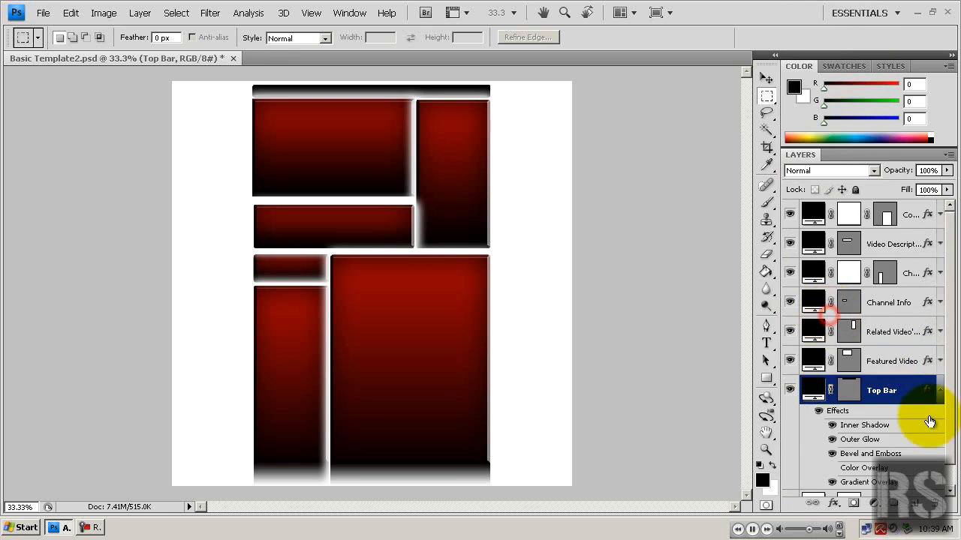
pyautogui.click(940, 391)
pyautogui.rightClick(896, 418)
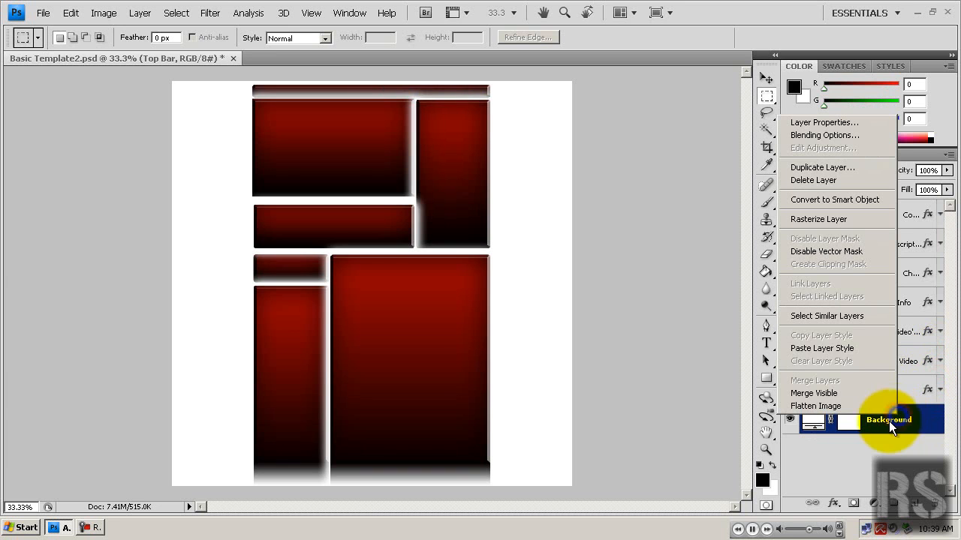
pyautogui.click(830, 348)
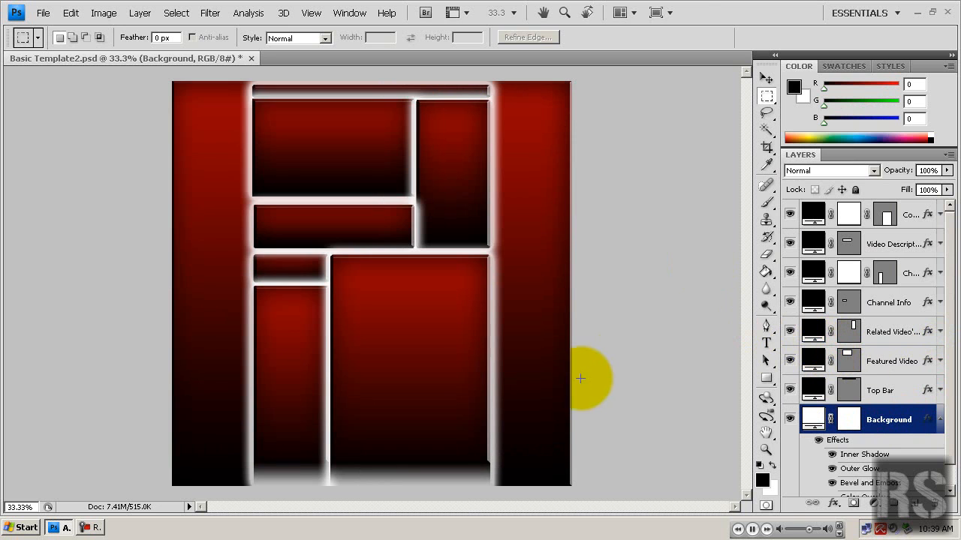
pyautogui.click(940, 418)
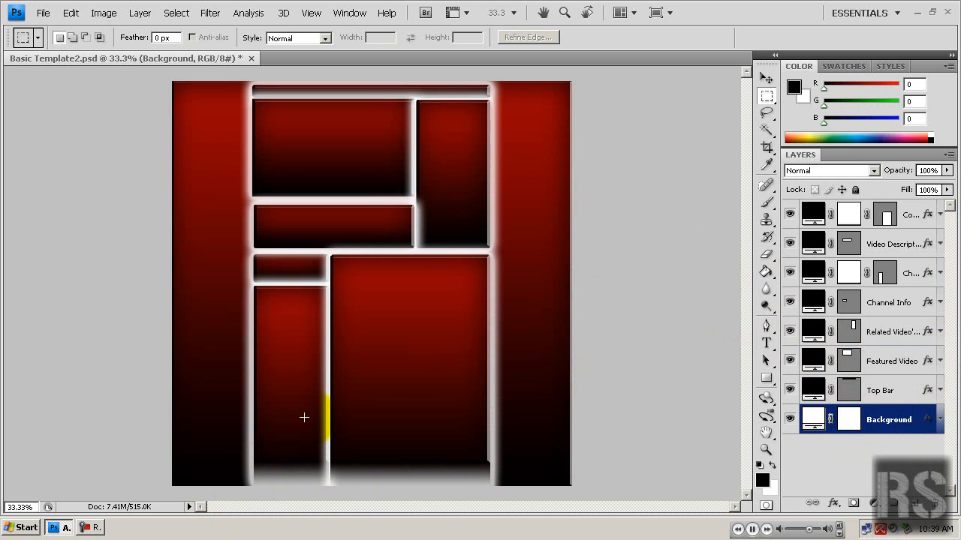
# Step: Add a new empty layer at the top of the layer stack and set the Gradient Tool to the black-to-transparent preset
pyautogui.click(914, 503)
pyautogui.moveTo(886, 426); pyautogui.dragTo(870, 217)
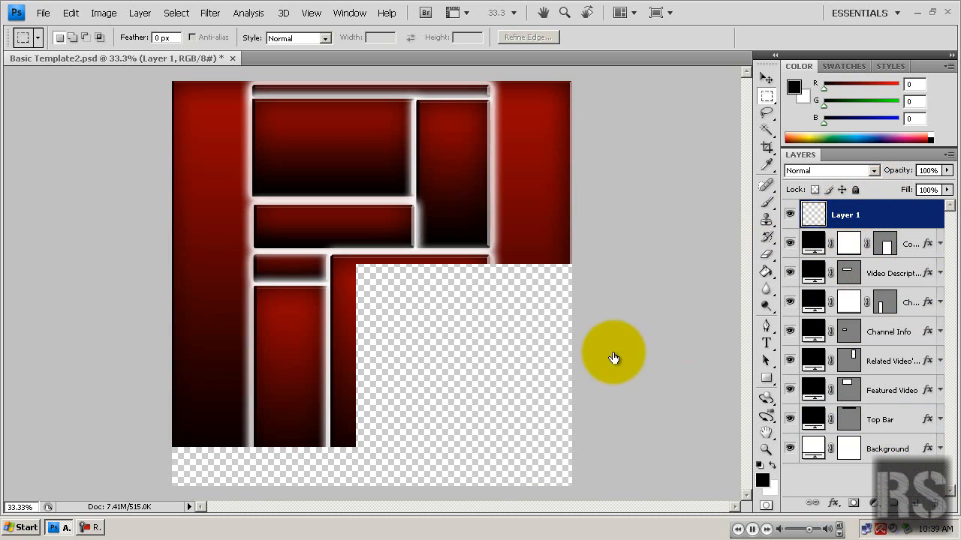
pyautogui.click(766, 270)
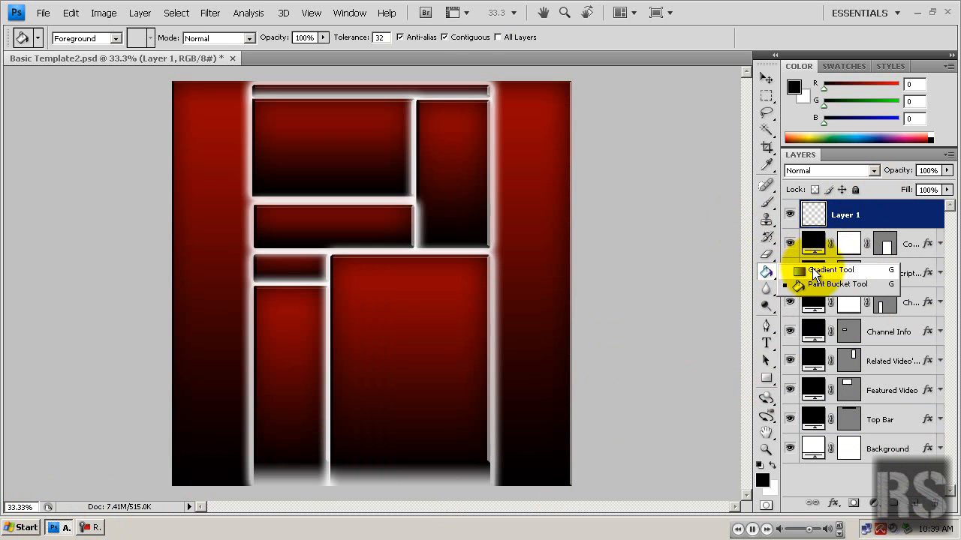
pyautogui.click(812, 268)
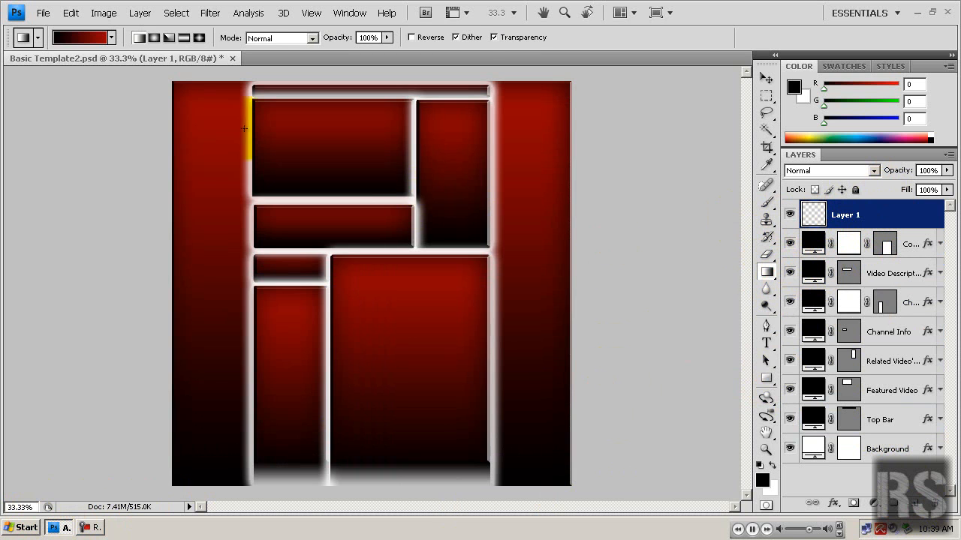
pyautogui.click(112, 37)
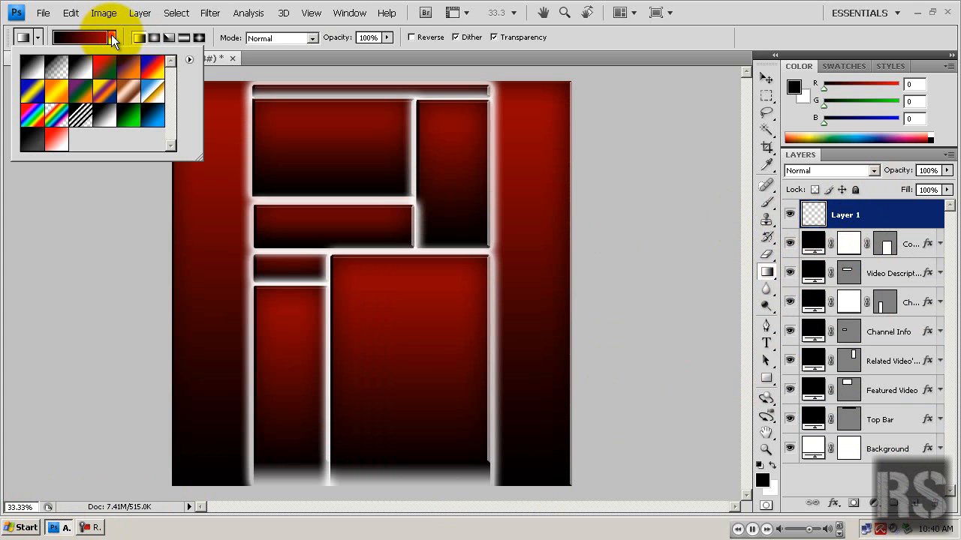
pyautogui.doubleClick(57, 72)
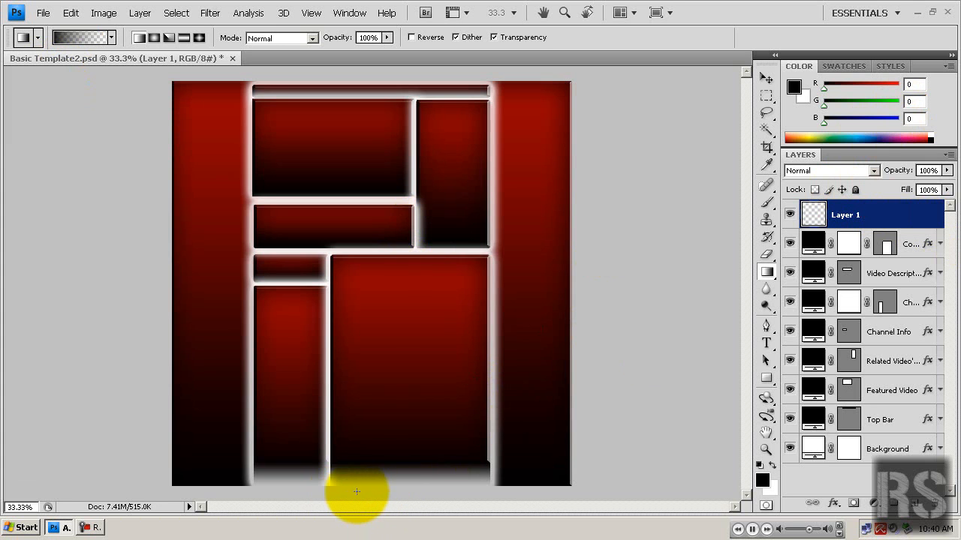
# Step: Draw black fades on the new layer from the canvas bottom up to the Comments Box's top edge, inward from both sides, and slightly down from the top
pyautogui.moveTo(361, 496); pyautogui.dragTo(383, 268)
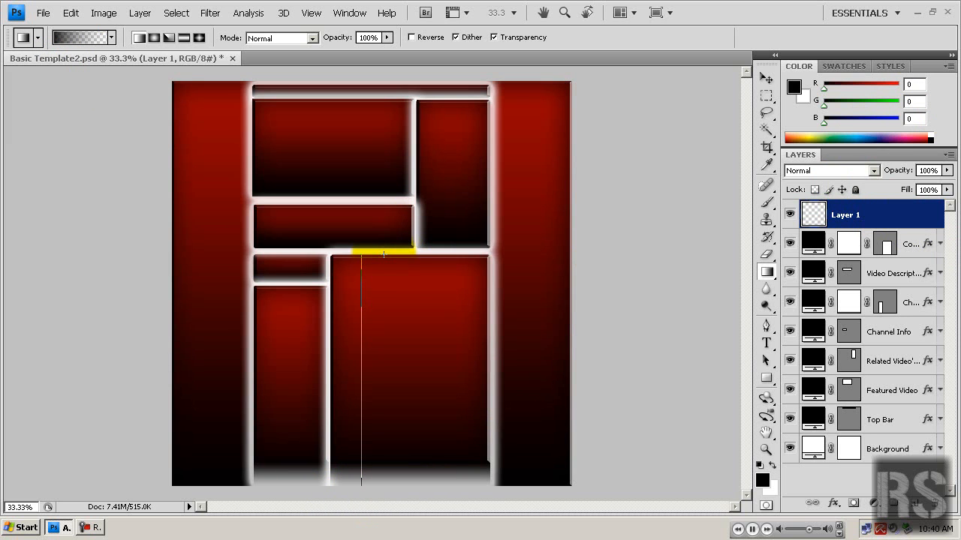
pyautogui.moveTo(383, 255); pyautogui.dragTo(384, 255)
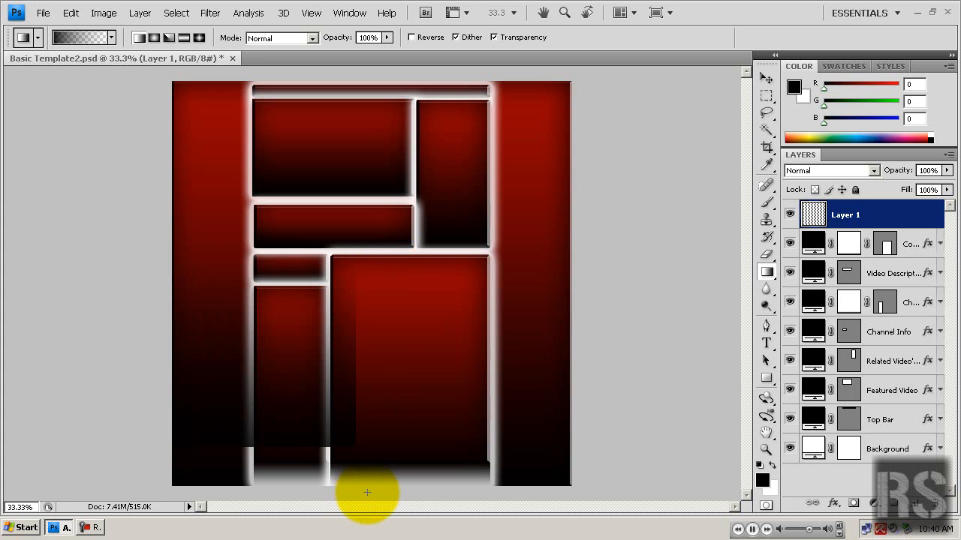
pyautogui.moveTo(368, 493); pyautogui.dragTo(391, 255)
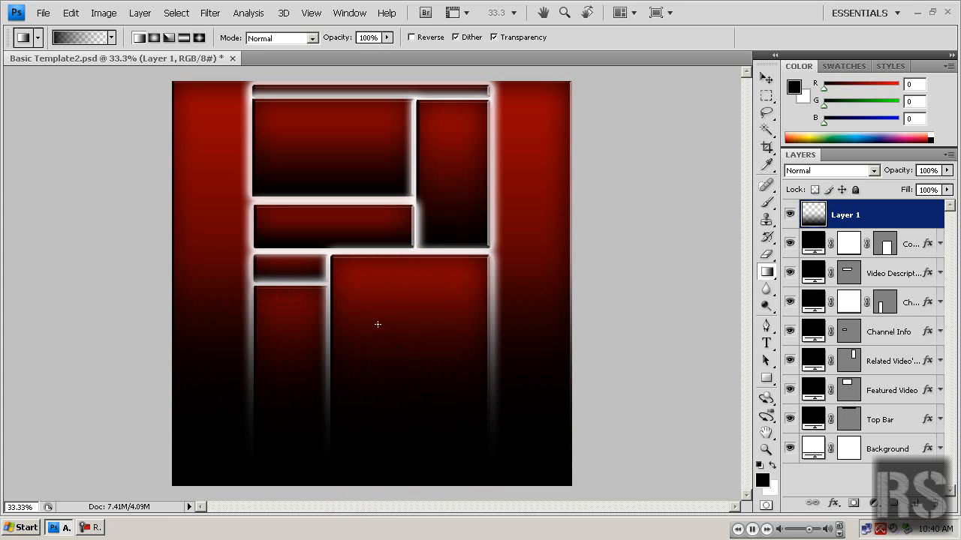
pyautogui.moveTo(613, 205); pyautogui.dragTo(498, 205)
pyautogui.moveTo(146, 240); pyautogui.dragTo(255, 231)
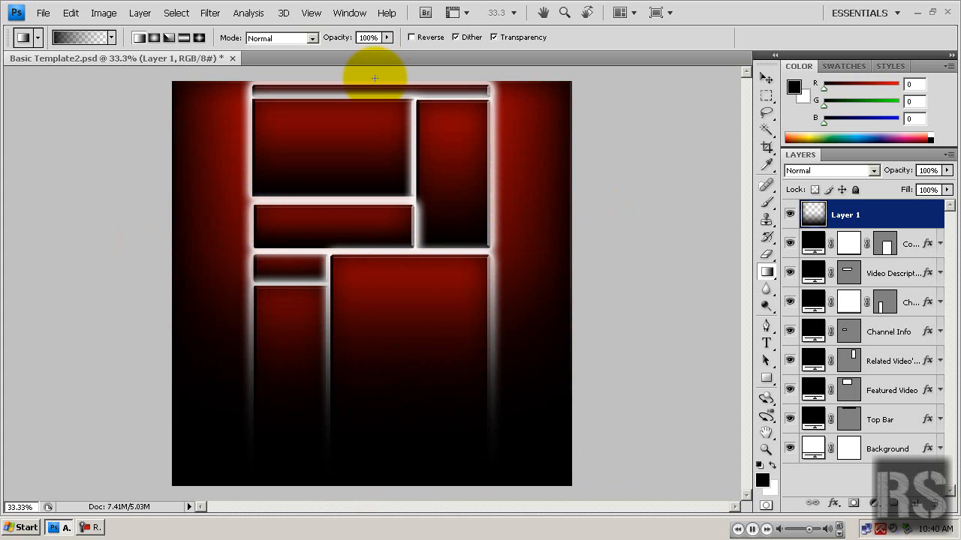
pyautogui.moveTo(375, 75); pyautogui.dragTo(374, 88)
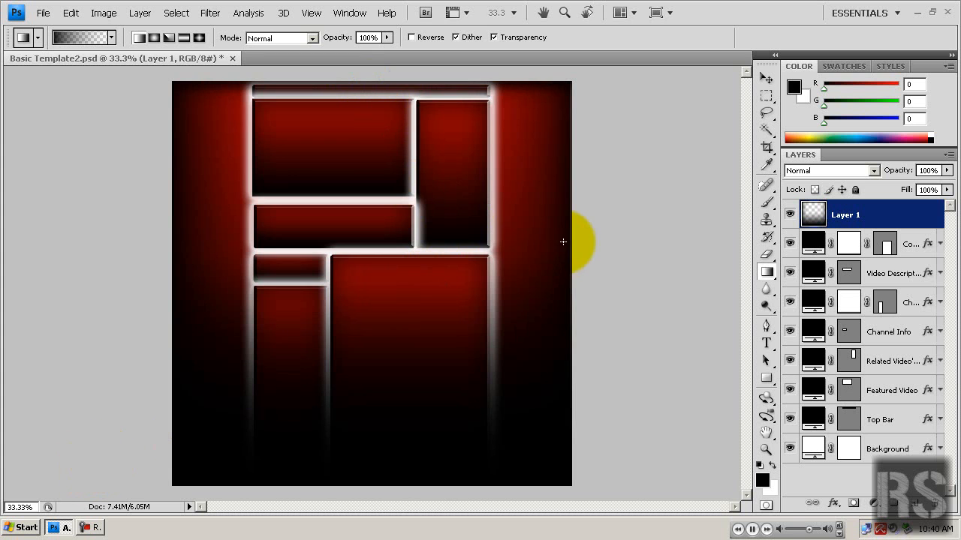
# Step: Start a new text layer over the Channel Info area with white Urban Sketch Regular at 100 pt
pyautogui.click(766, 78)
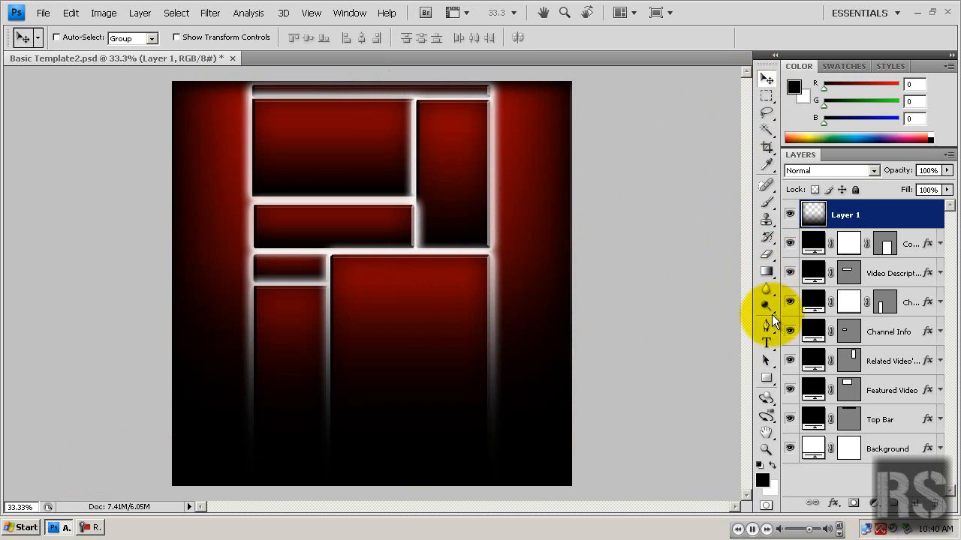
pyautogui.click(765, 344)
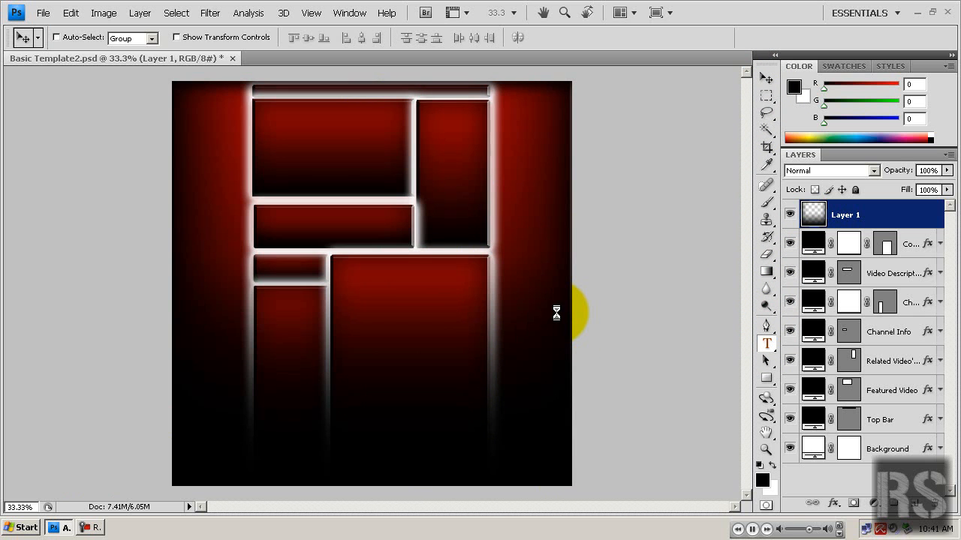
pyautogui.click(303, 294)
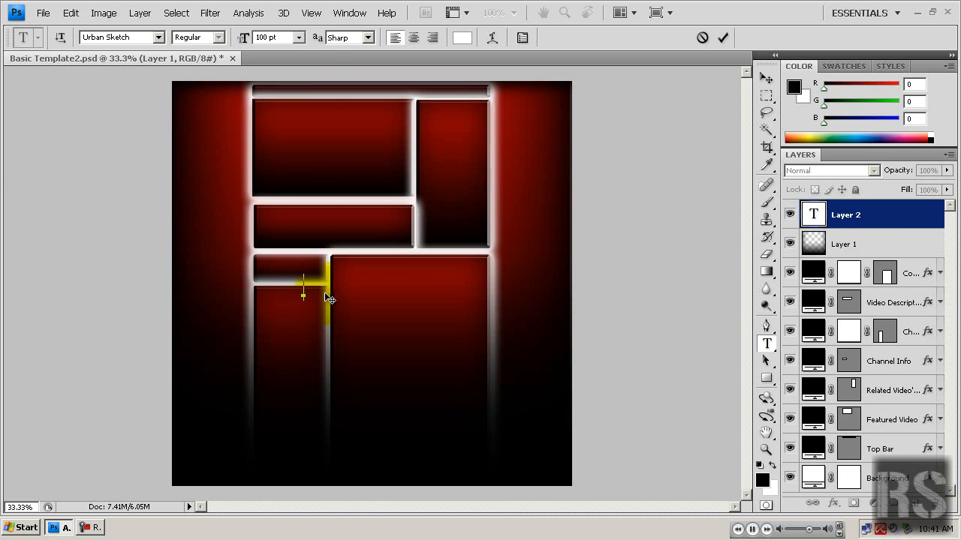
pyautogui.click(281, 39)
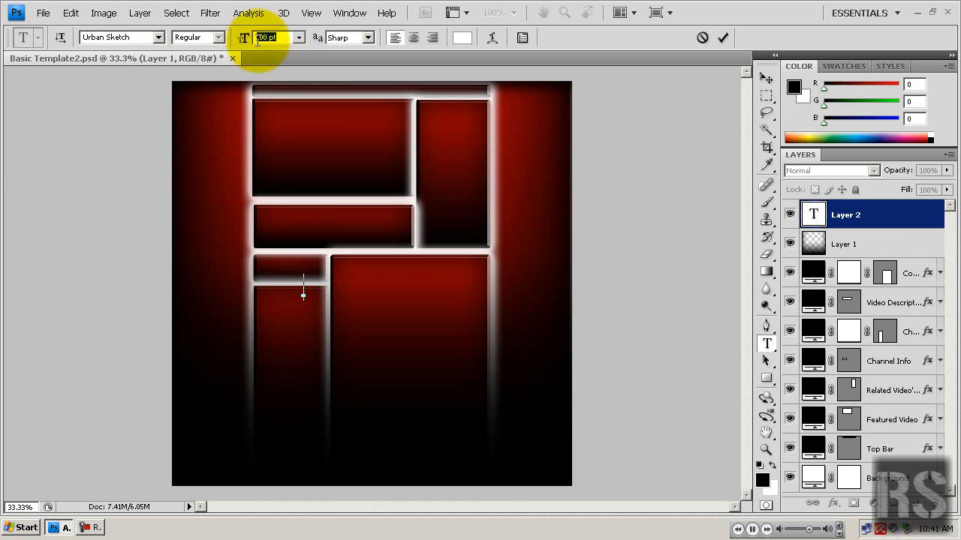
pyautogui.click(278, 38)
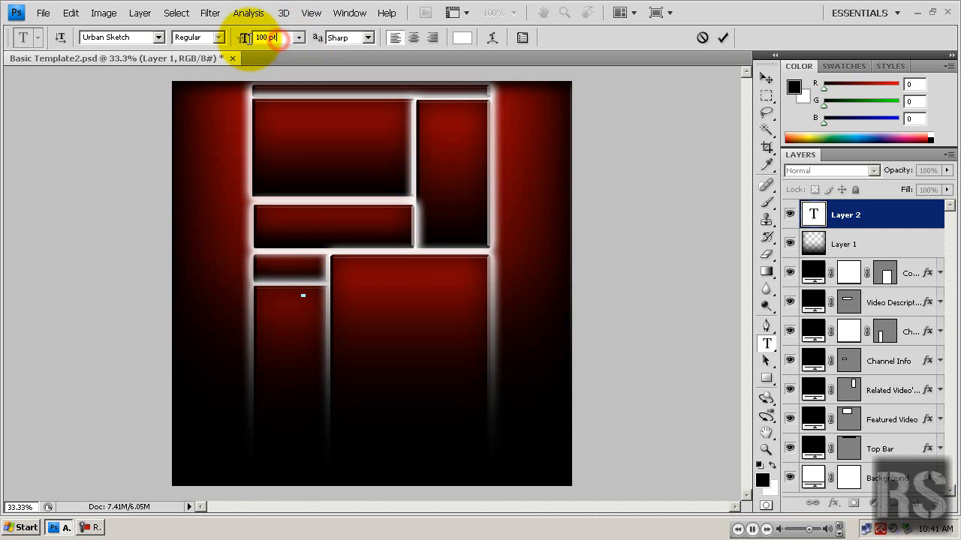
pyautogui.moveTo(257, 37); pyautogui.dragTo(285, 37)
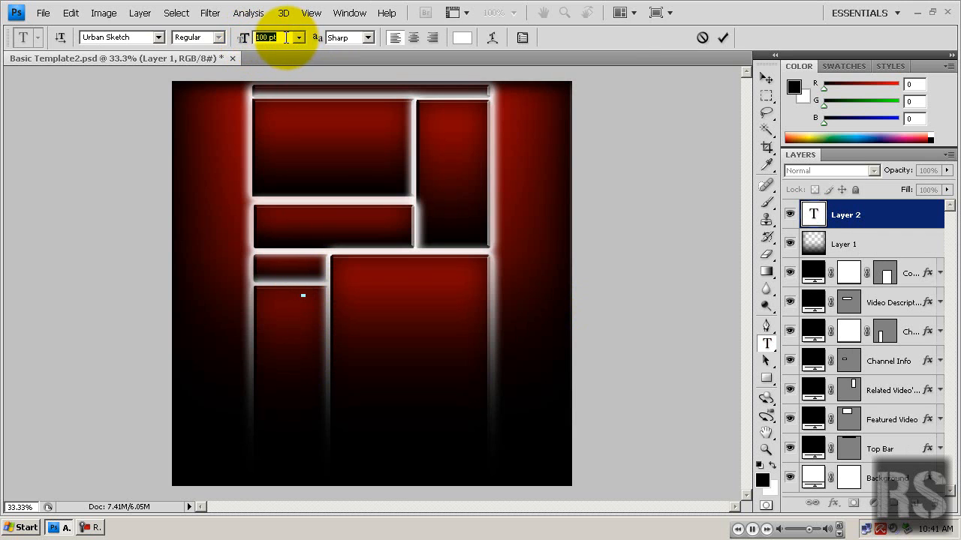
pyautogui.click(158, 38)
pyautogui.click(159, 38)
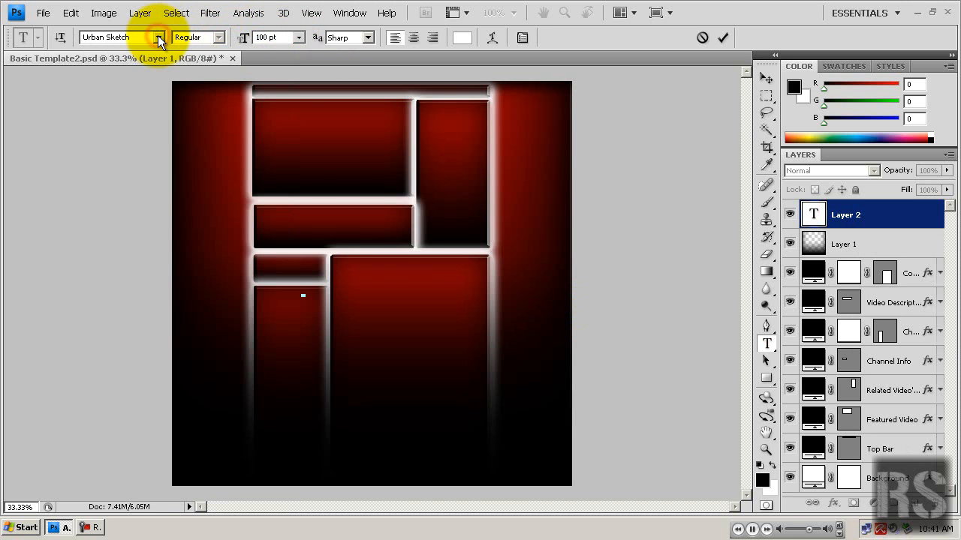
pyautogui.click(158, 37)
pyautogui.click(136, 89)
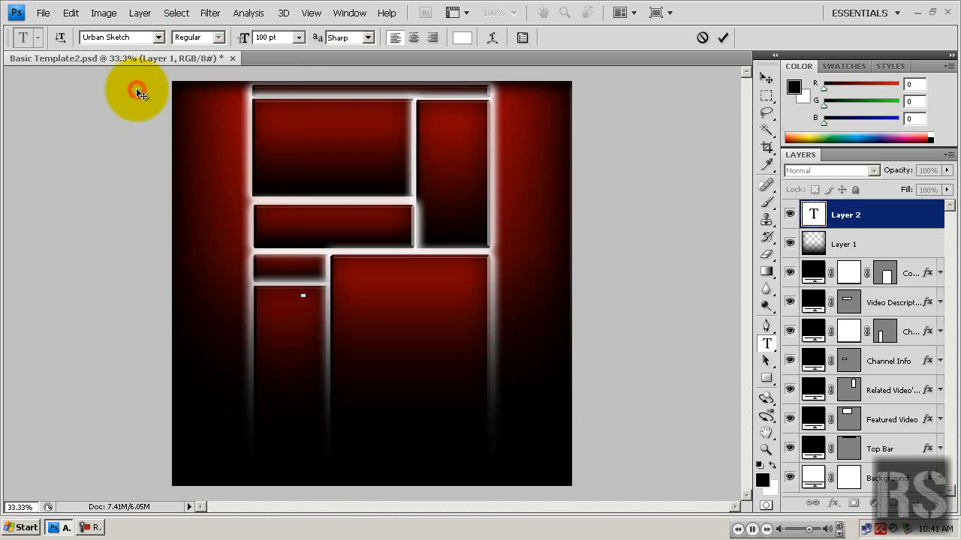
# Step: Enter RetroSandmanTuts as the text and move it up across the Featured Video and Related Video's boxes
pyautogui.click(305, 284)
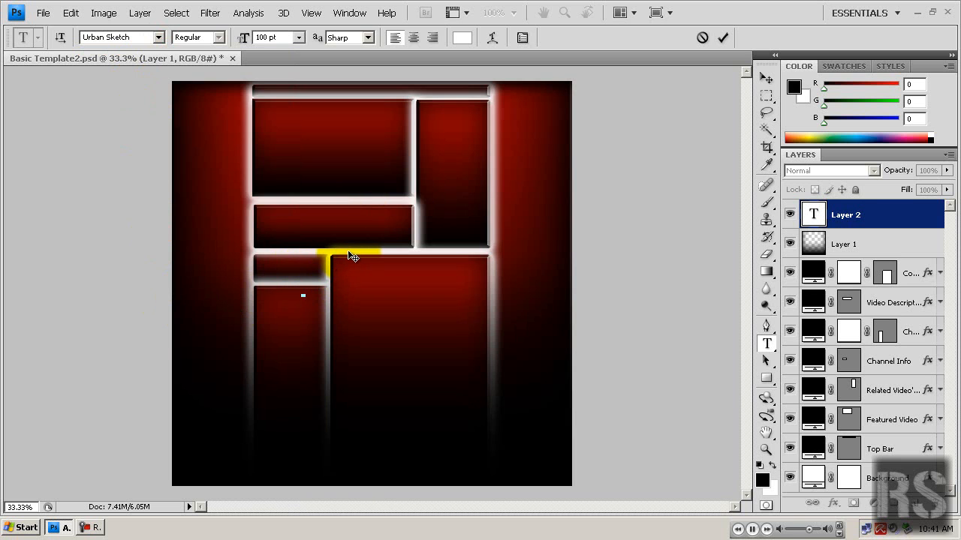
pyautogui.write('RetroSandma')
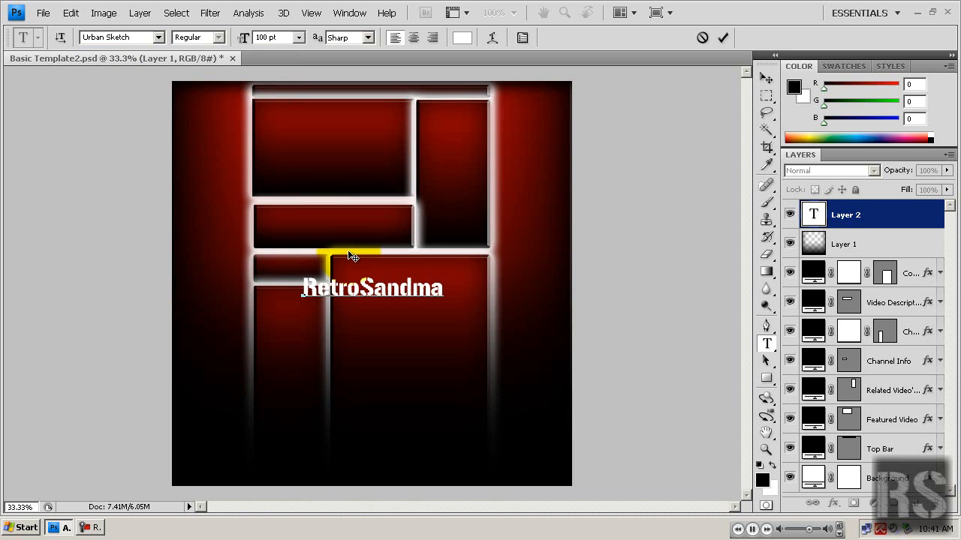
pyautogui.write('nTuts')
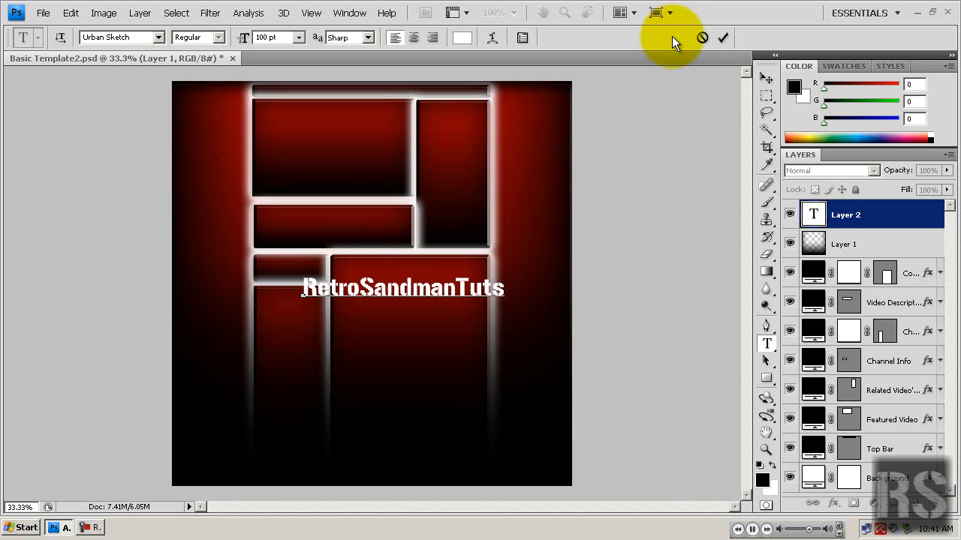
pyautogui.click(721, 37)
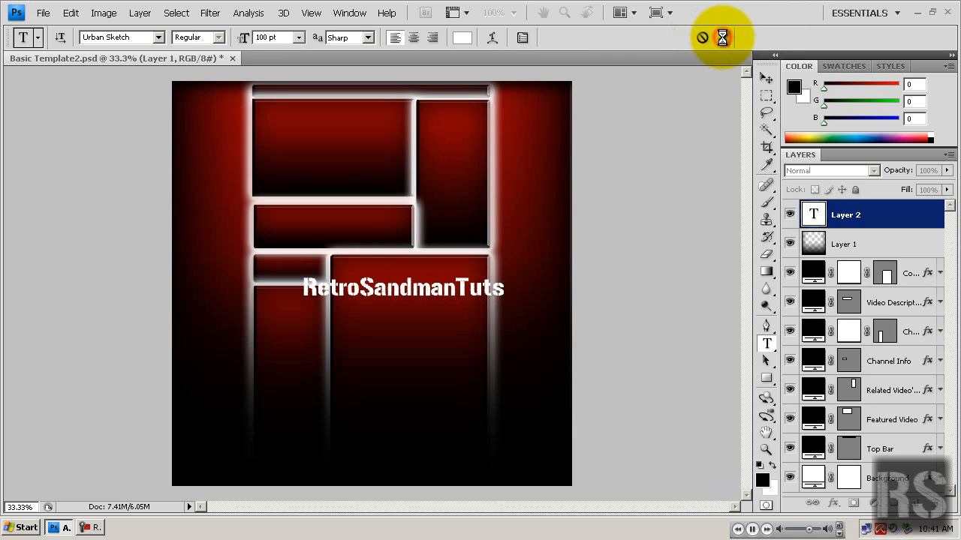
pyautogui.click(768, 75)
pyautogui.moveTo(418, 294); pyautogui.dragTo(387, 163)
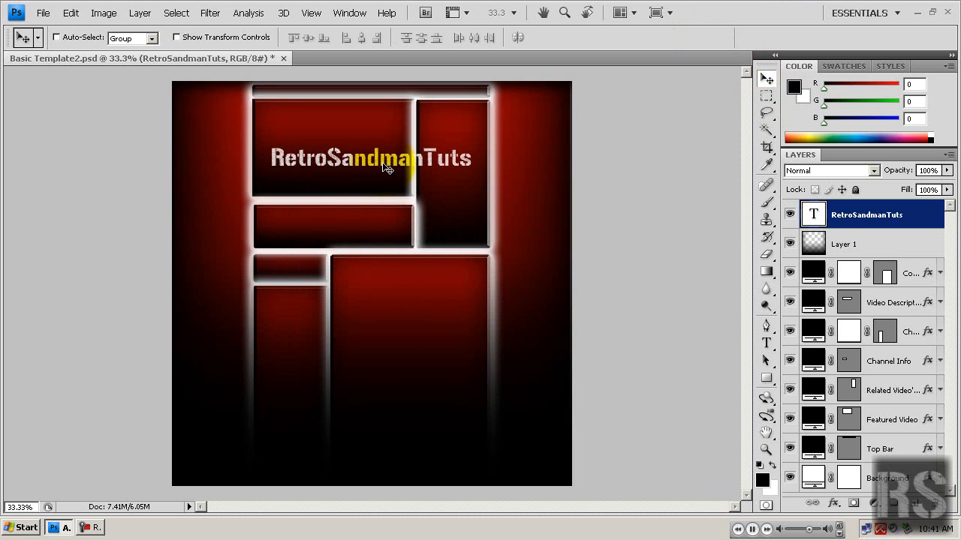
# Step: Add a Drop Shadow to the RetroSandmanTuts text layer with distance 8 px, spread 5% and size 13 px
pyautogui.click(15, 508)
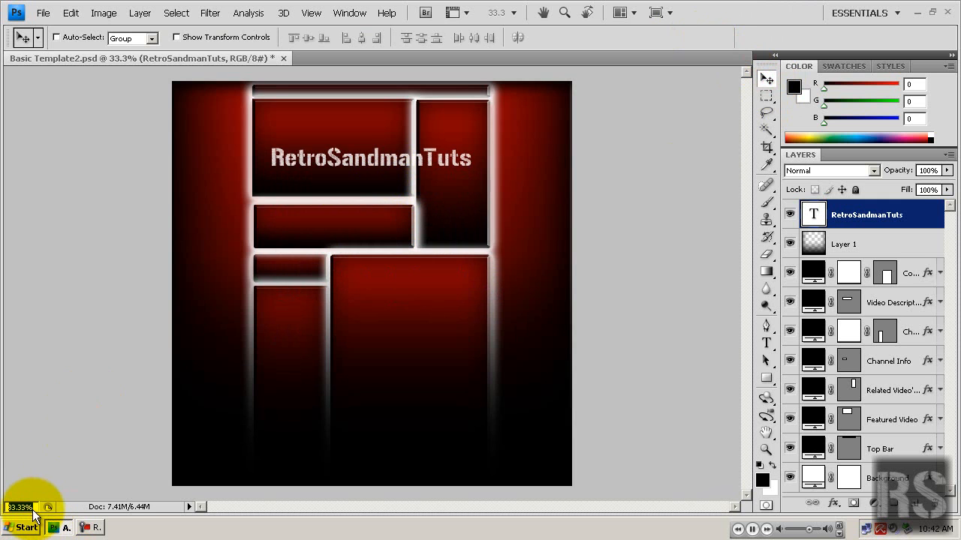
pyautogui.write('100')
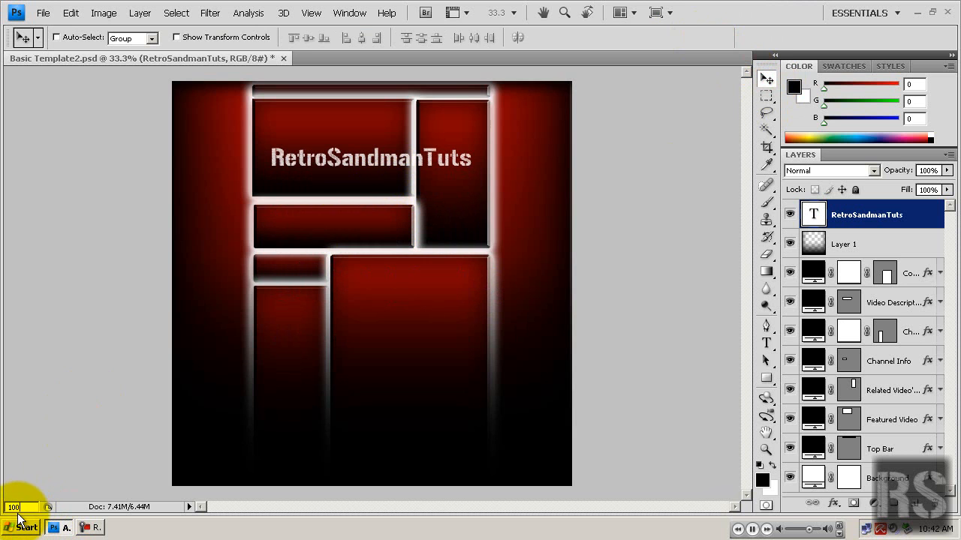
pyautogui.press('Return')
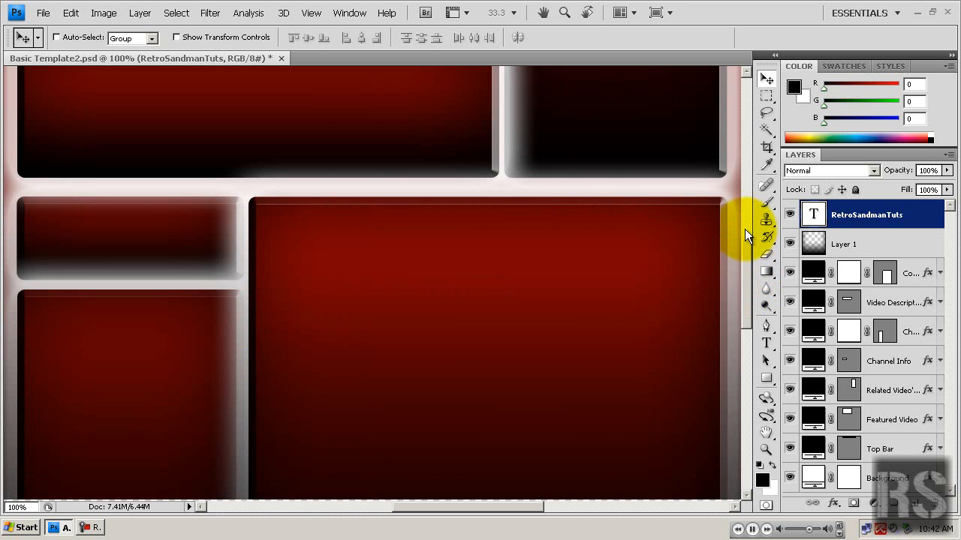
pyautogui.moveTo(744, 280); pyautogui.dragTo(748, 243)
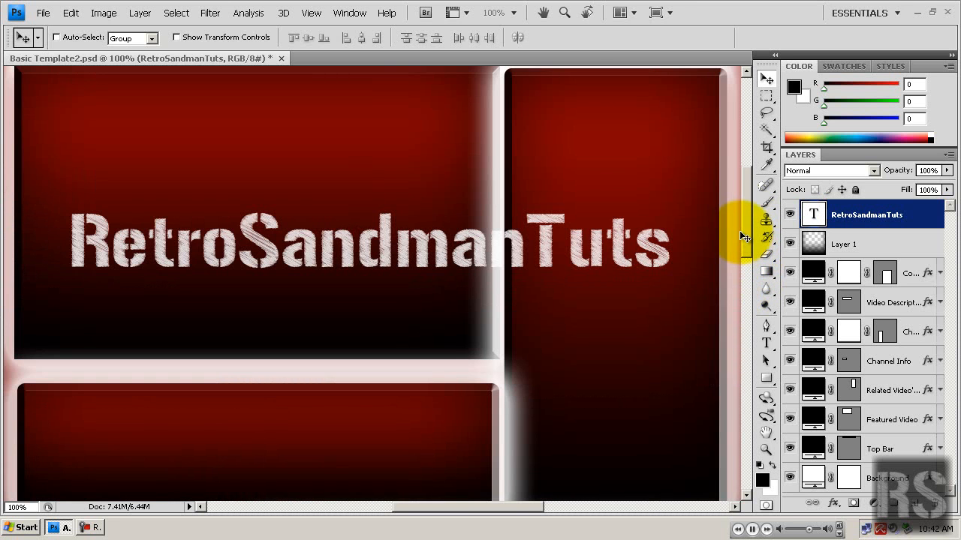
pyautogui.click(924, 216)
pyautogui.doubleClick(923, 216)
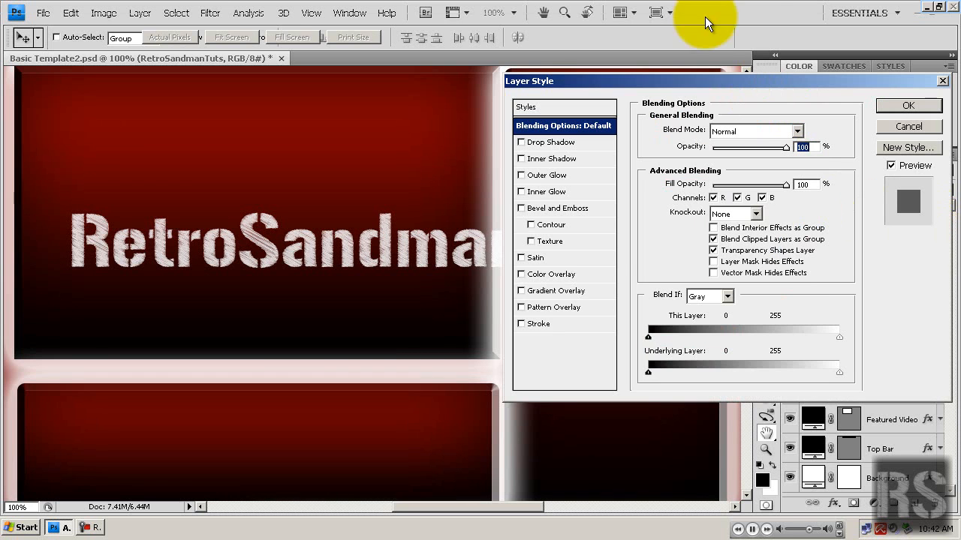
pyautogui.moveTo(712, 81); pyautogui.dragTo(722, 69)
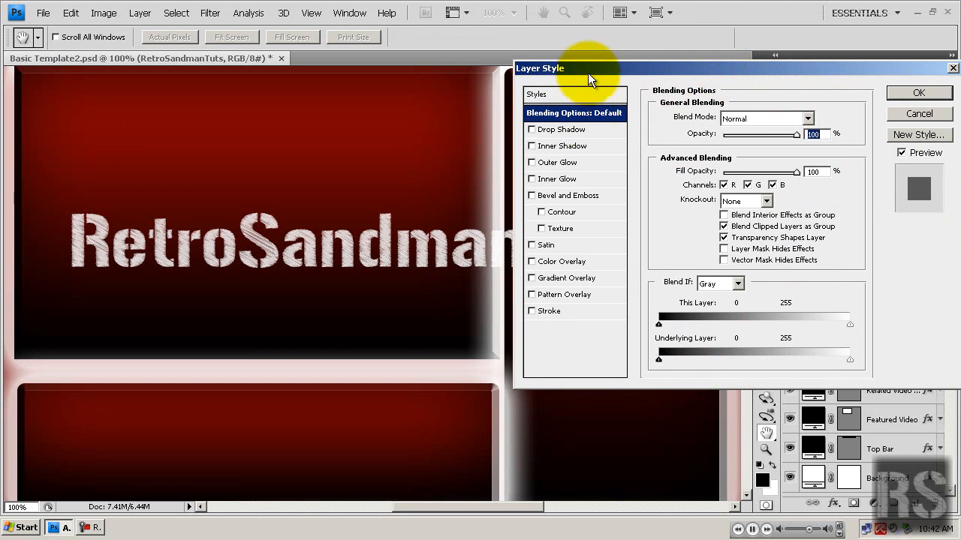
pyautogui.click(558, 129)
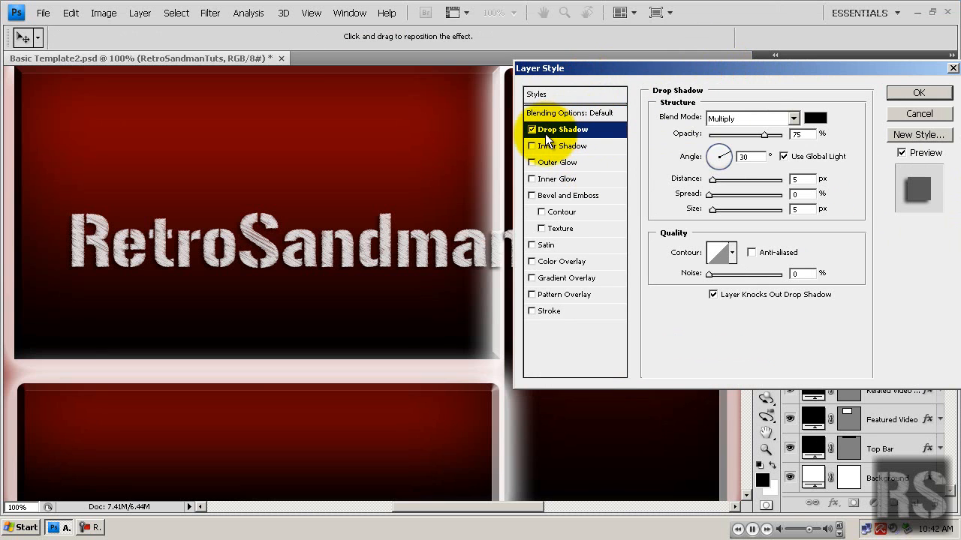
pyautogui.click(713, 180)
pyautogui.moveTo(710, 194); pyautogui.dragTo(717, 207)
pyautogui.click(714, 209)
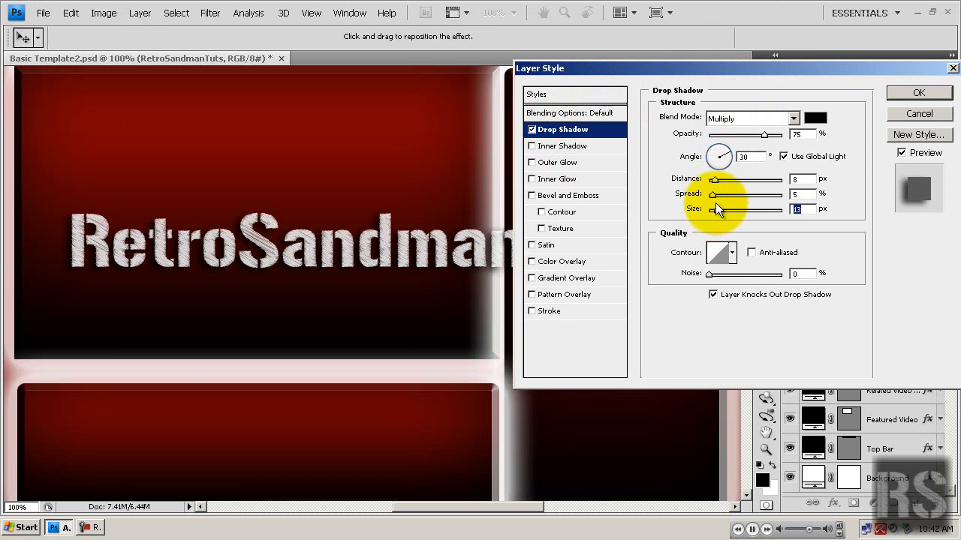
pyautogui.moveTo(735, 69); pyautogui.dragTo(763, 75)
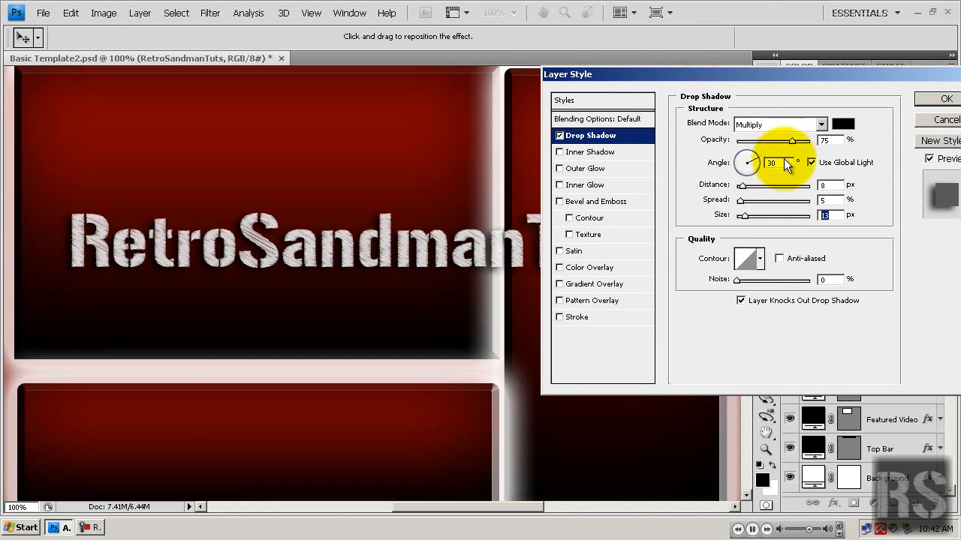
pyautogui.click(825, 200)
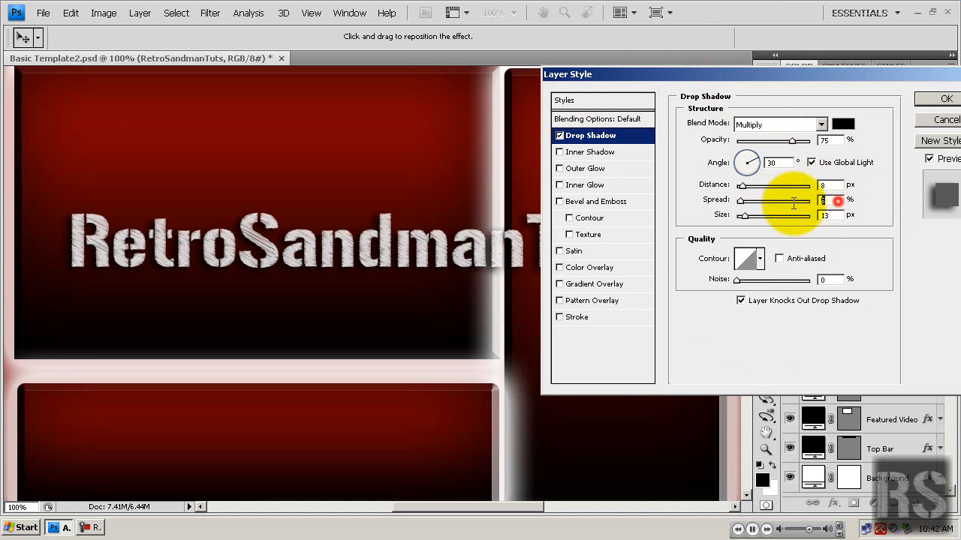
pyautogui.click(836, 216)
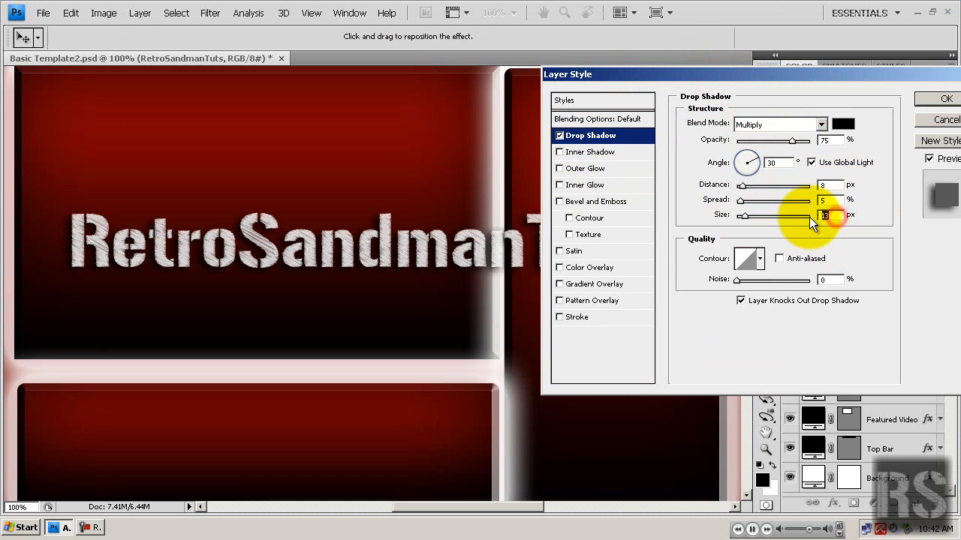
# Step: Add a white (ffffff) Outer Glow to the text with spread 9% and size 10 px
pyautogui.click(583, 170)
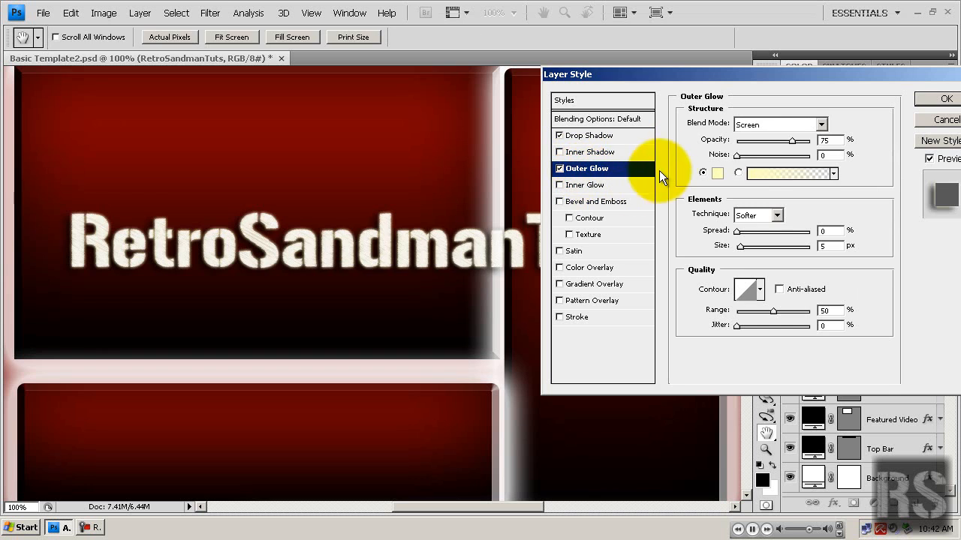
pyautogui.click(717, 173)
pyautogui.moveTo(643, 211); pyautogui.dragTo(546, 138)
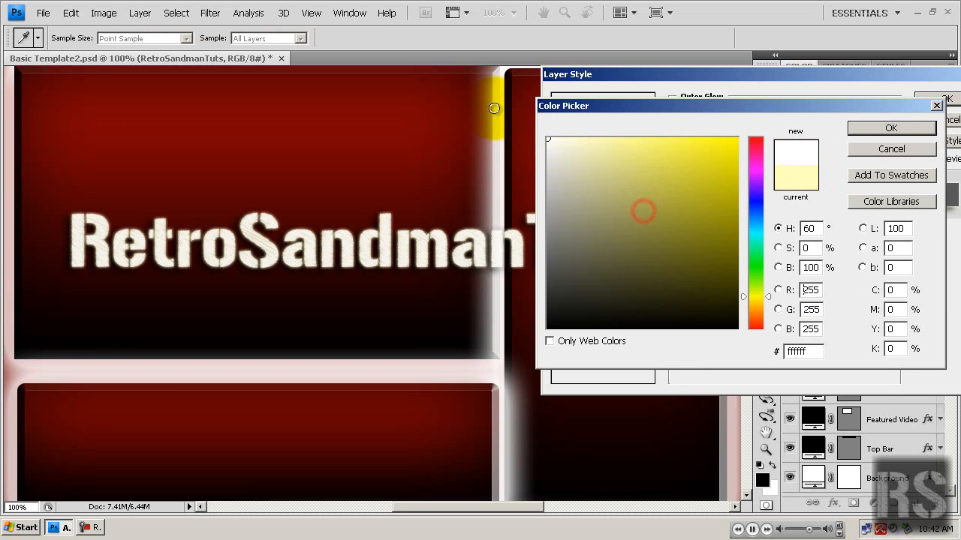
pyautogui.click(918, 127)
pyautogui.moveTo(738, 233); pyautogui.dragTo(744, 248)
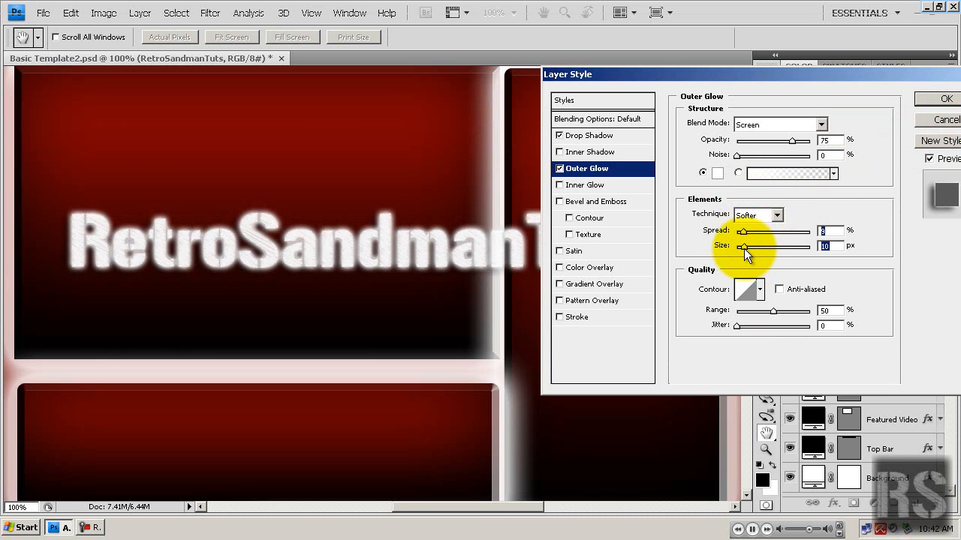
pyautogui.moveTo(833, 231); pyautogui.dragTo(800, 249)
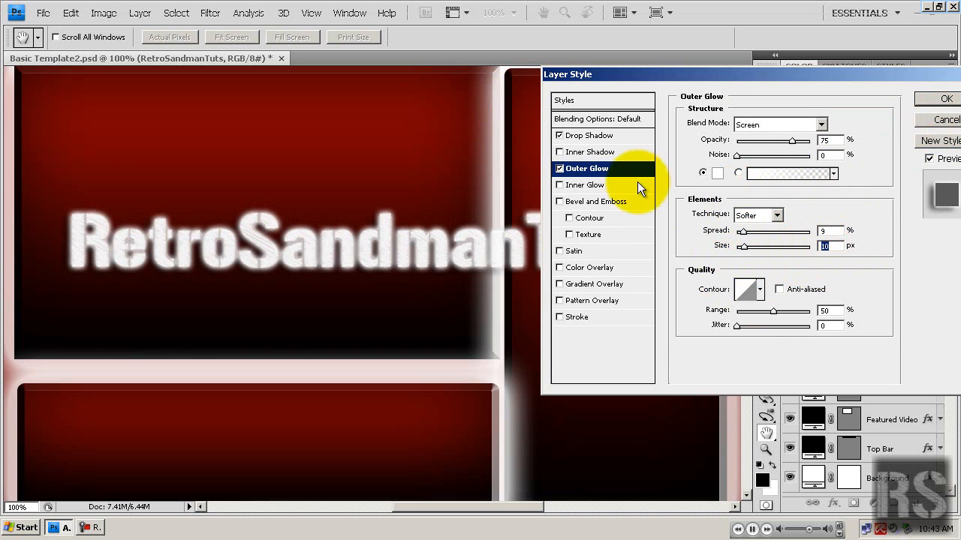
# Step: Add a Bevel and Emboss effect to the text with its depth set to 409%, leaving Inner Glow off
pyautogui.click(575, 187)
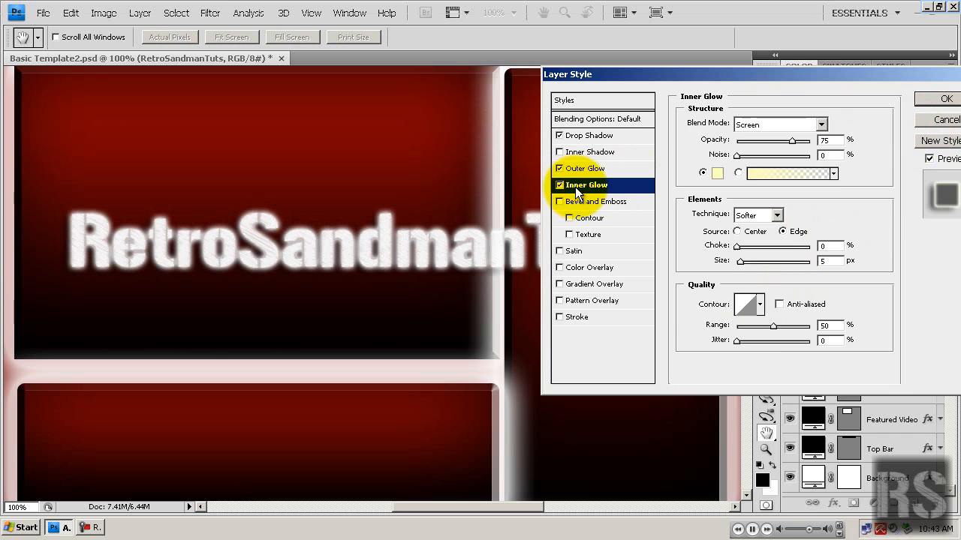
pyautogui.click(559, 185)
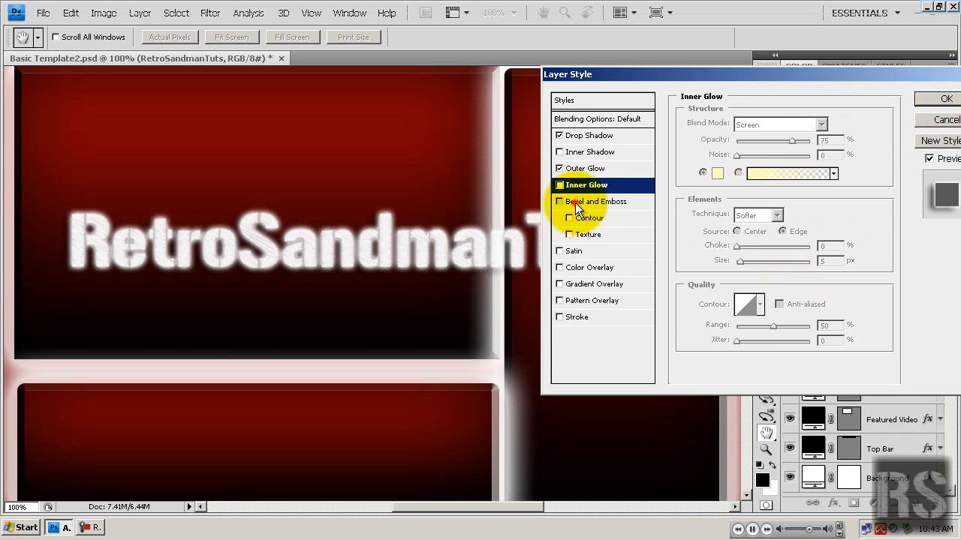
pyautogui.click(575, 202)
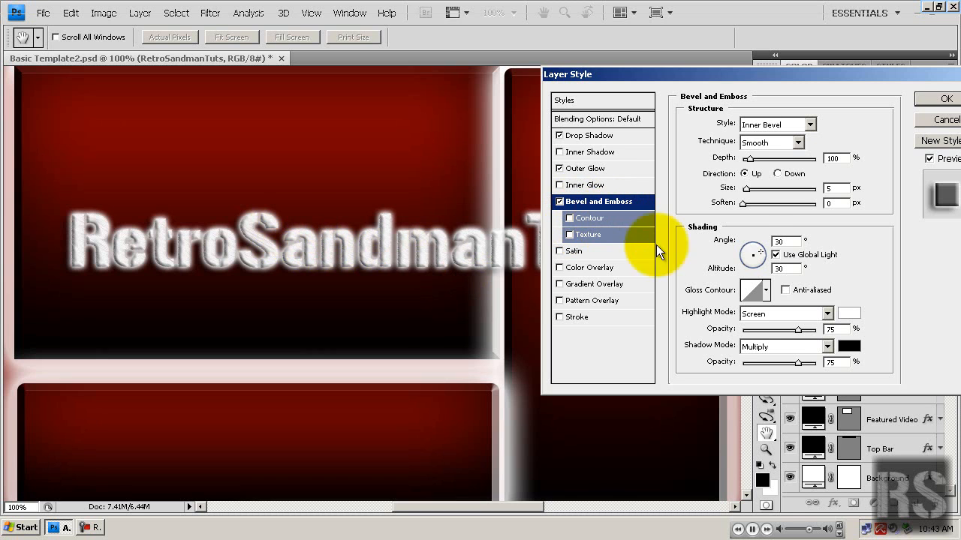
pyautogui.moveTo(748, 159); pyautogui.dragTo(772, 161)
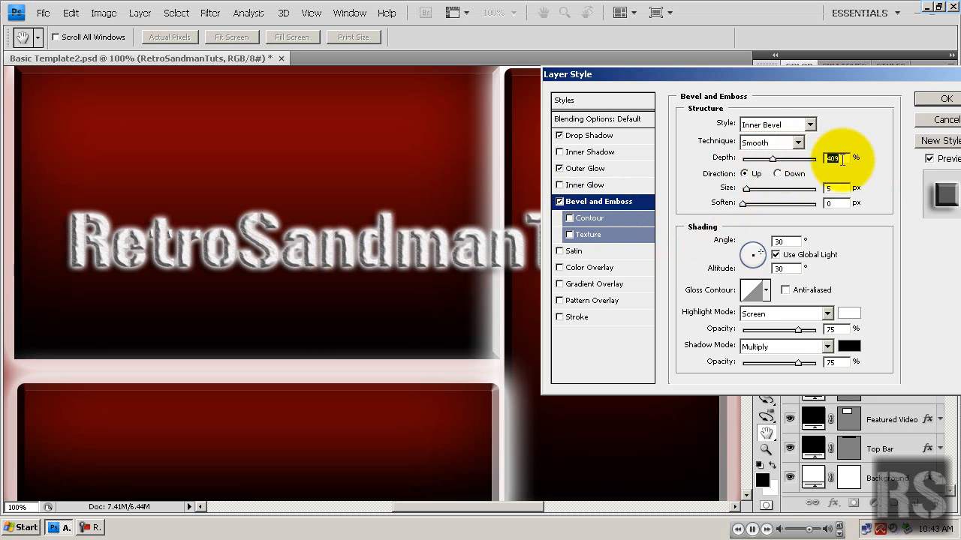
pyautogui.moveTo(848, 158); pyautogui.dragTo(796, 163)
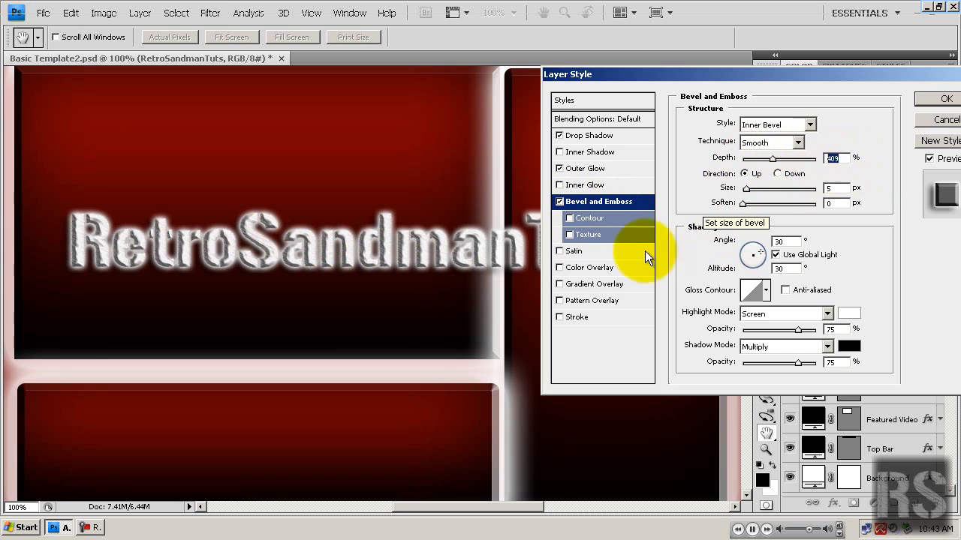
# Step: Add a Gradient Overlay to the text running from black to dark red (9f0000) with the midpoint at 65%
pyautogui.click(582, 285)
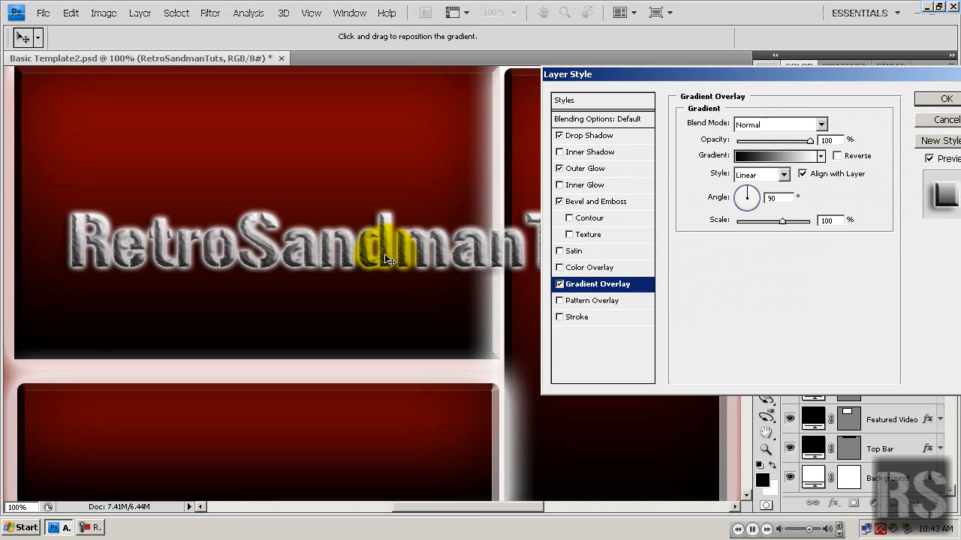
pyautogui.click(820, 156)
pyautogui.click(820, 156)
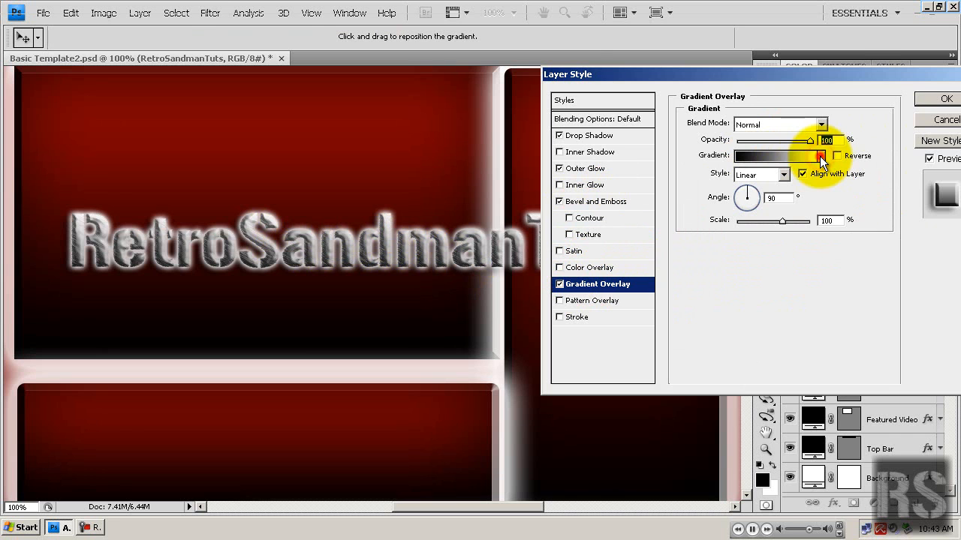
pyautogui.click(801, 152)
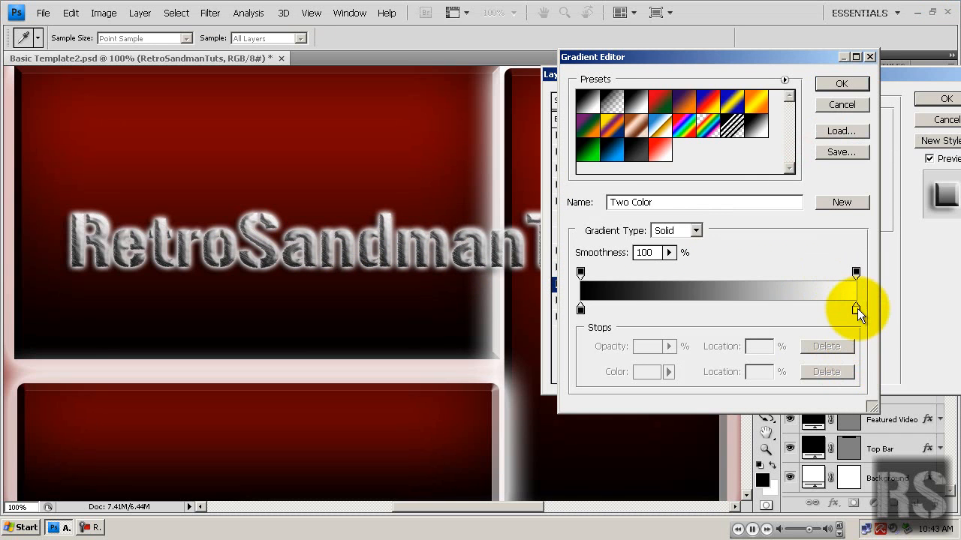
pyautogui.doubleClick(857, 308)
pyautogui.moveTo(722, 212); pyautogui.dragTo(760, 231)
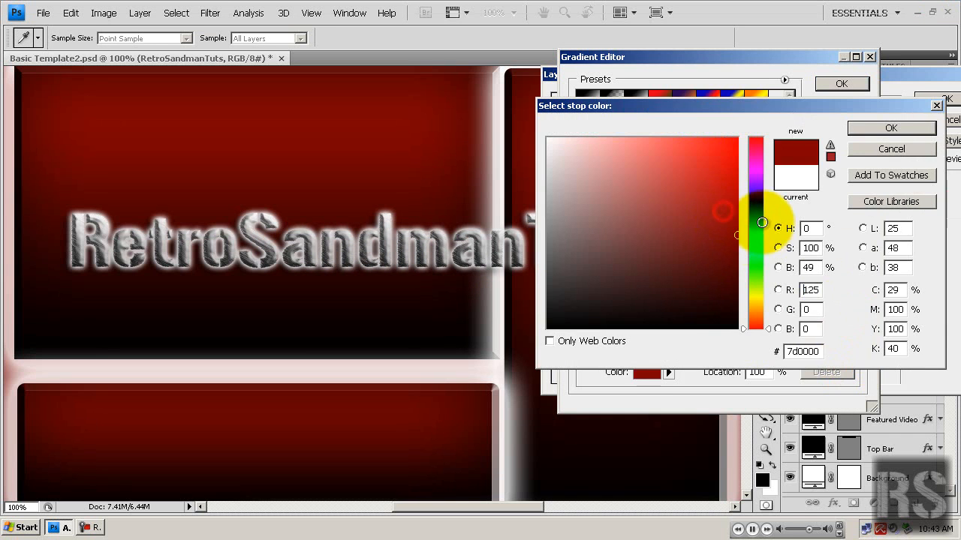
pyautogui.click(750, 210)
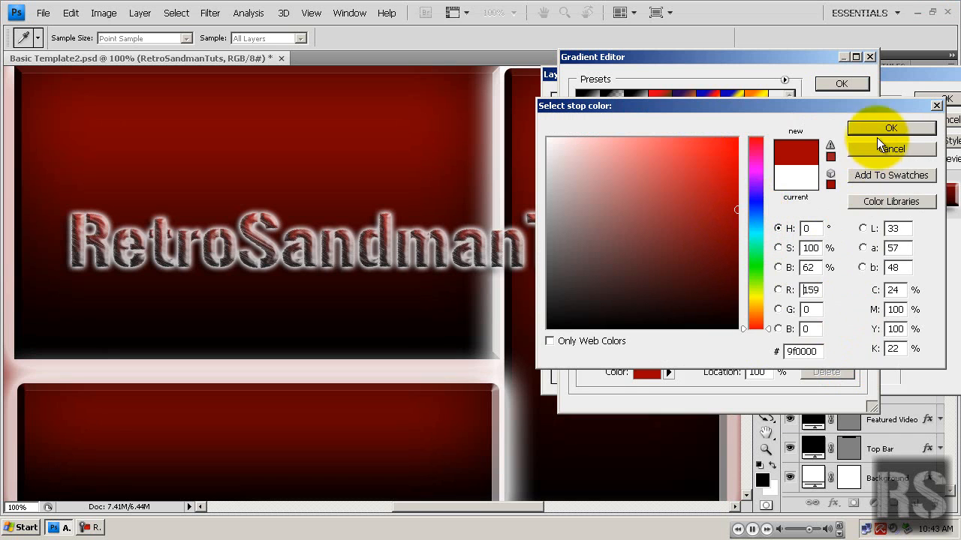
pyautogui.click(889, 130)
pyautogui.moveTo(719, 303); pyautogui.dragTo(761, 304)
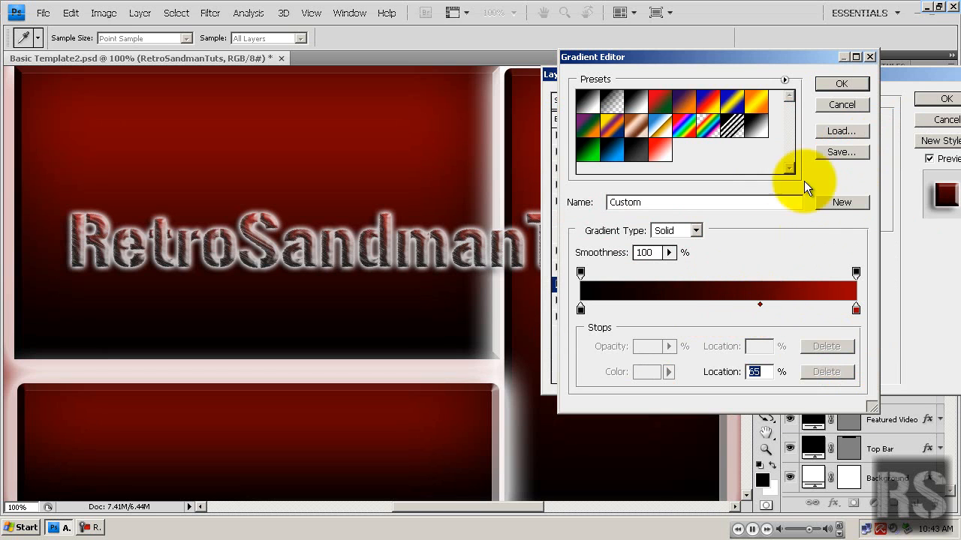
pyautogui.click(835, 84)
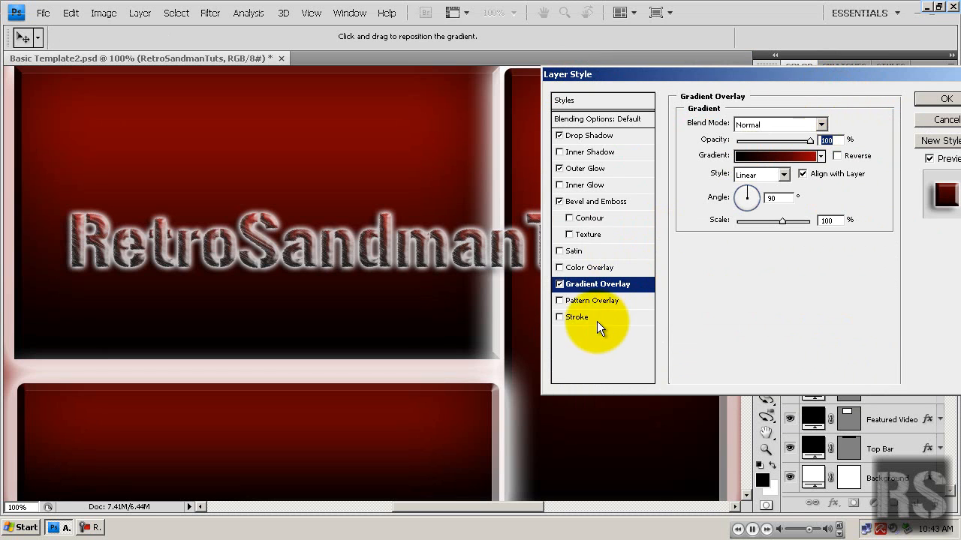
# Step: Preview a Stroke on the text, leave Stroke off, and apply the layer style
pyautogui.click(582, 318)
pyautogui.click(559, 316)
pyautogui.click(559, 316)
pyautogui.click(558, 317)
pyautogui.click(558, 317)
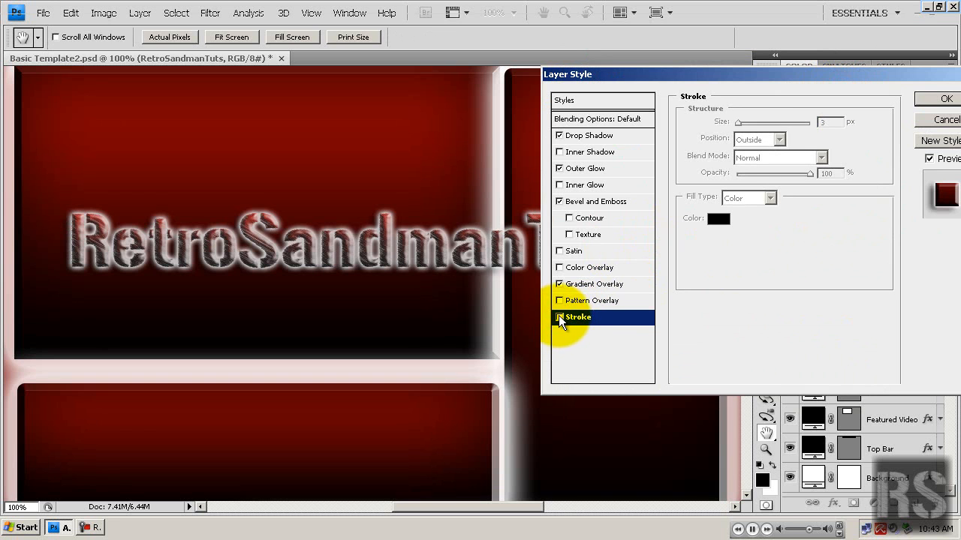
pyautogui.click(934, 99)
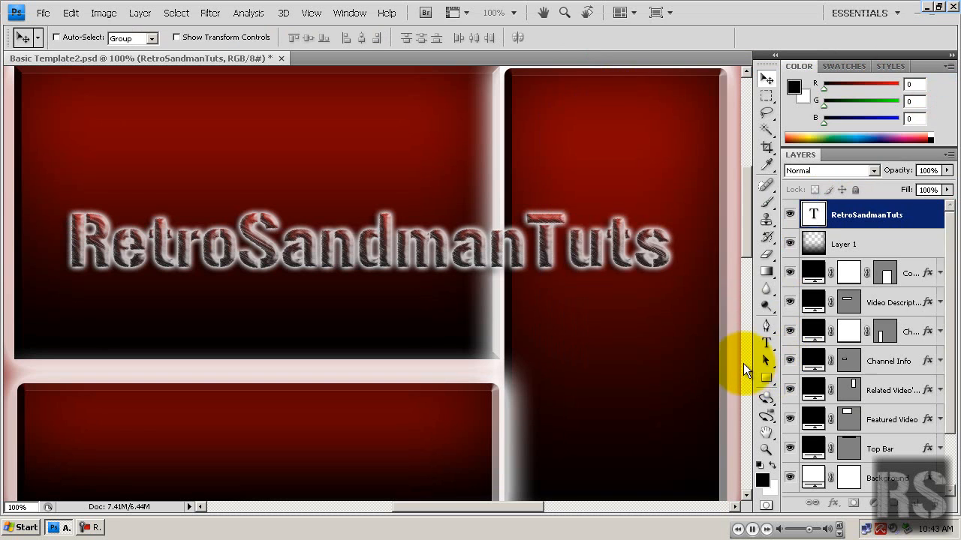
# Step: Move the horizontal RetroSandmanTuts text up and left so that it begins in the left background margin
pyautogui.moveTo(742, 247); pyautogui.dragTo(747, 229)
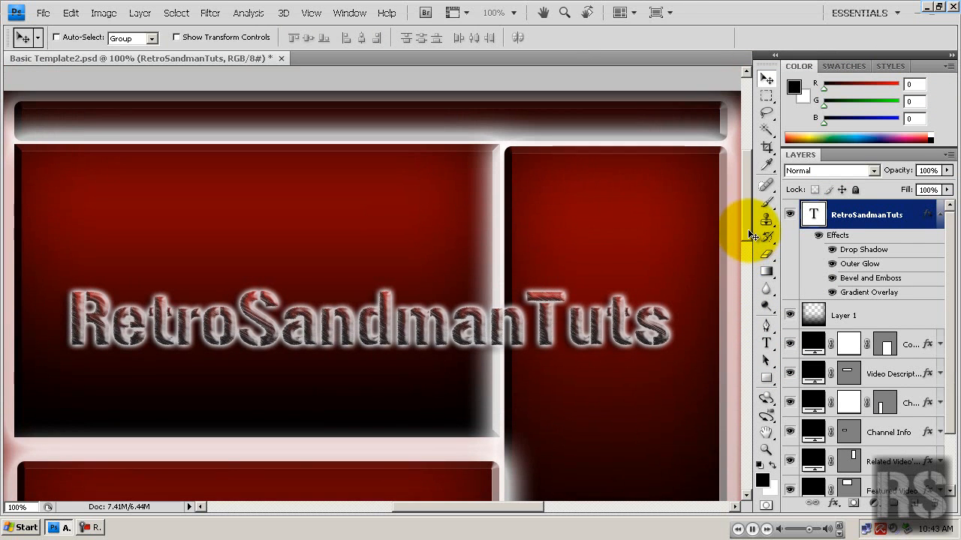
pyautogui.moveTo(384, 322); pyautogui.dragTo(346, 287)
pyautogui.moveTo(451, 505); pyautogui.dragTo(380, 505)
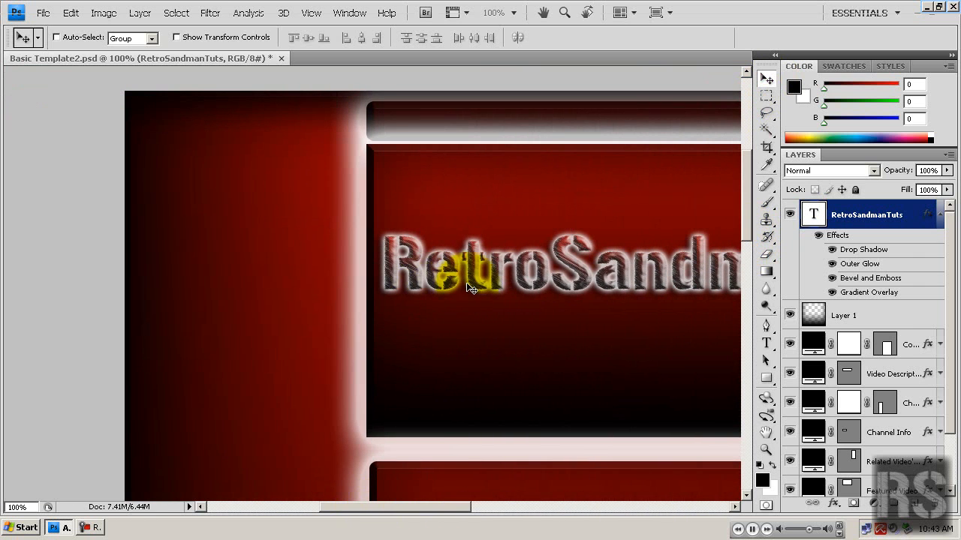
pyautogui.moveTo(447, 285); pyautogui.dragTo(309, 279)
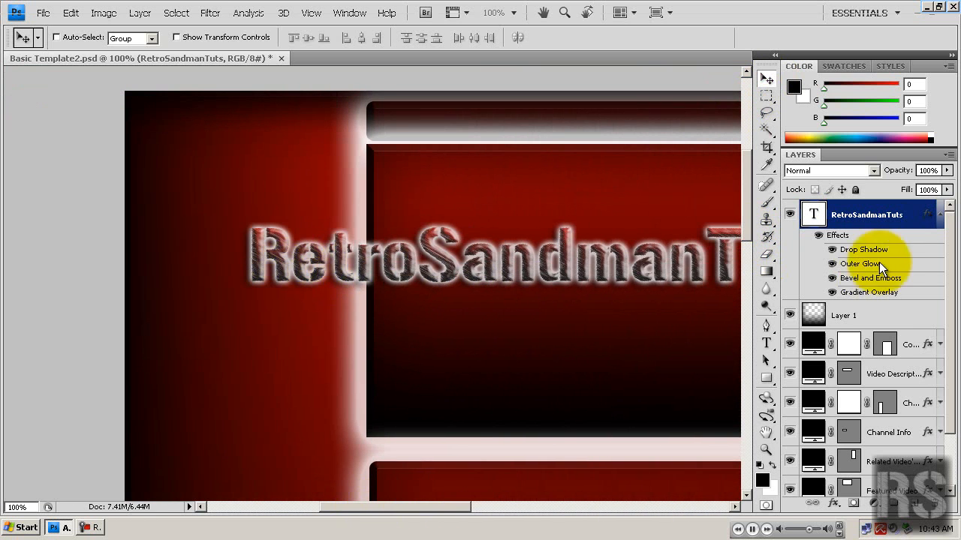
# Step: Make the RetroSandmanTuts text vertical and place it along the left side of the boxes, starting near the canvas top
pyautogui.rightClick(902, 218)
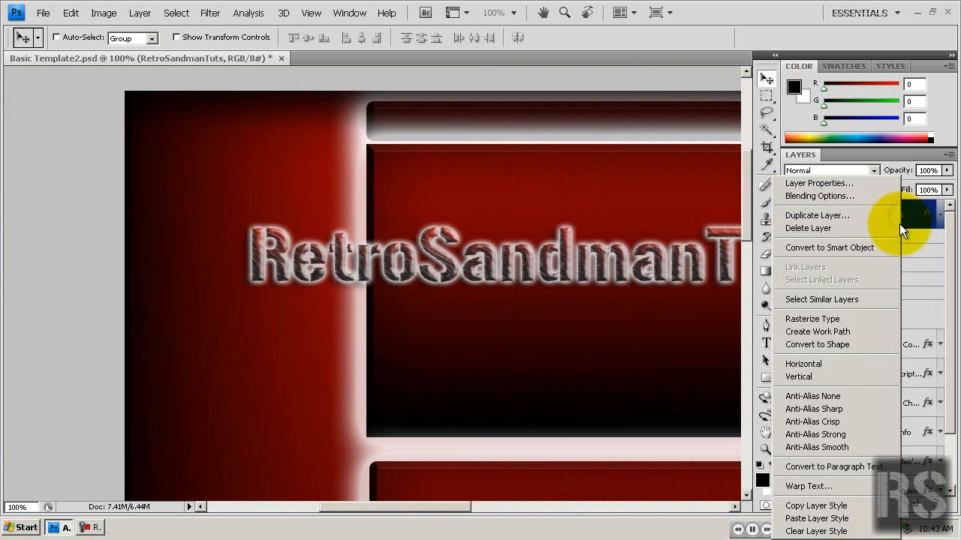
pyautogui.click(802, 375)
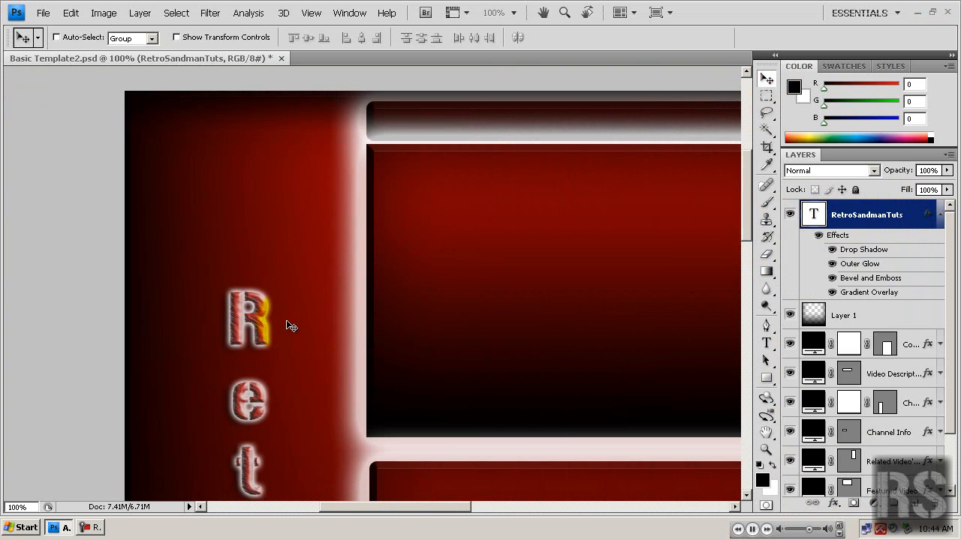
pyautogui.moveTo(269, 330); pyautogui.dragTo(345, 183)
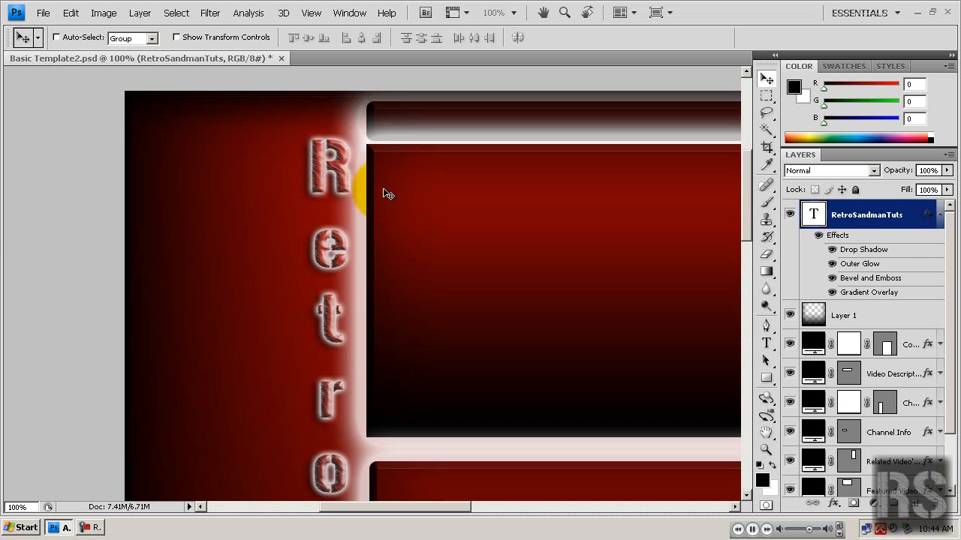
# Step: Free-transform the vertical text to 93.0% width and 62.6% height, shortening it from the bottom and narrowing it from the left
pyautogui.moveTo(745, 204); pyautogui.dragTo(743, 370)
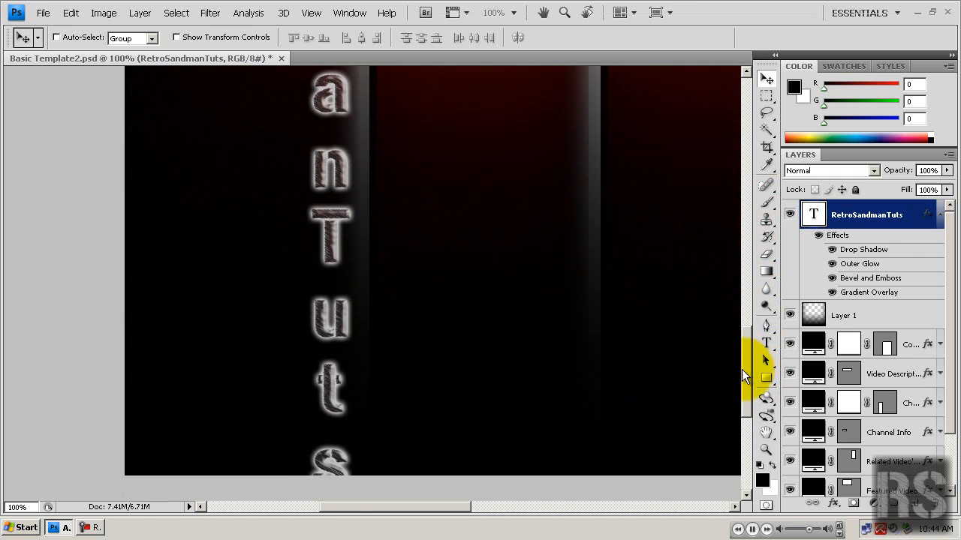
pyautogui.click(768, 147)
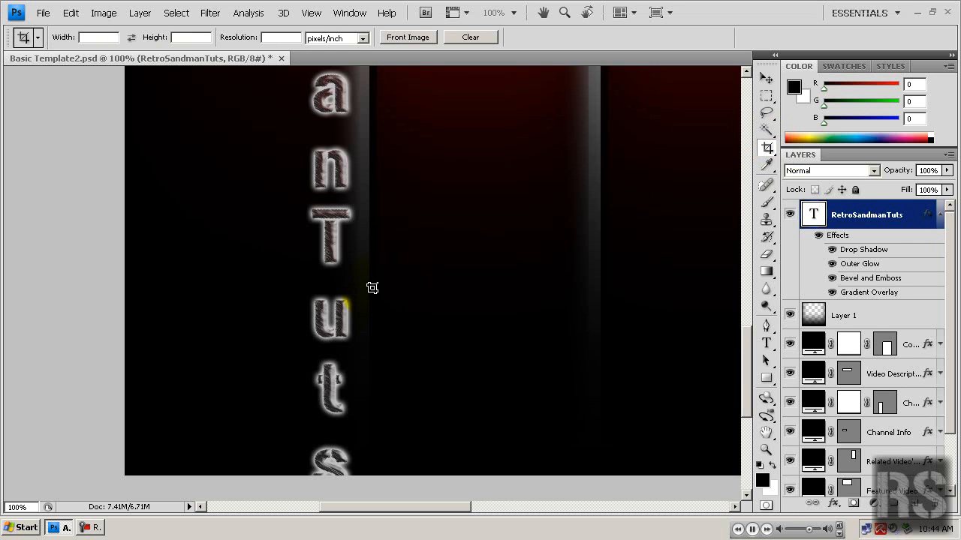
pyautogui.hotkey('ctrl', 't')
pyautogui.moveTo(335, 499); pyautogui.dragTo(323, 172)
pyautogui.moveTo(746, 396); pyautogui.dragTo(749, 336)
pyautogui.moveTo(337, 461); pyautogui.dragTo(335, 319)
pyautogui.moveTo(747, 323); pyautogui.dragTo(746, 299)
pyautogui.scroll(2, 526, 225)
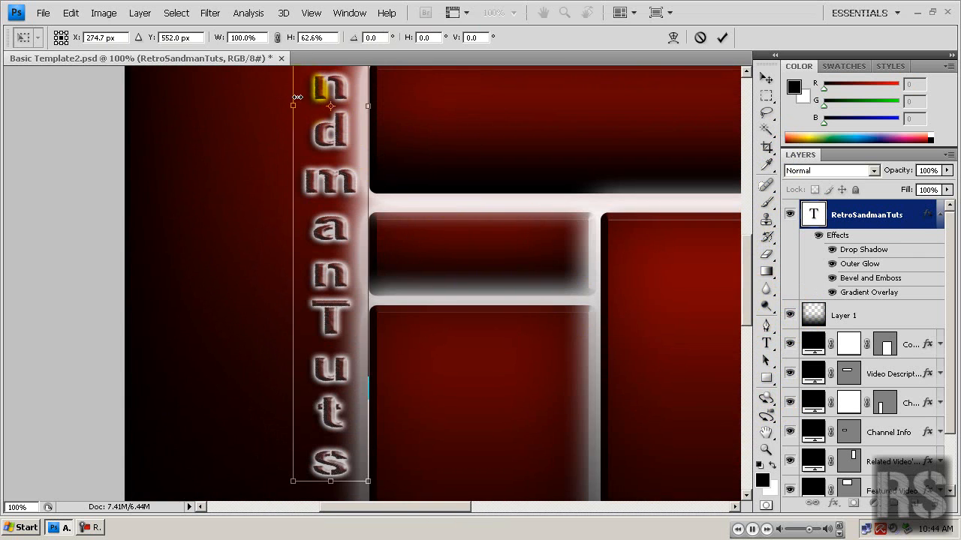
pyautogui.moveTo(297, 106); pyautogui.dragTo(309, 107)
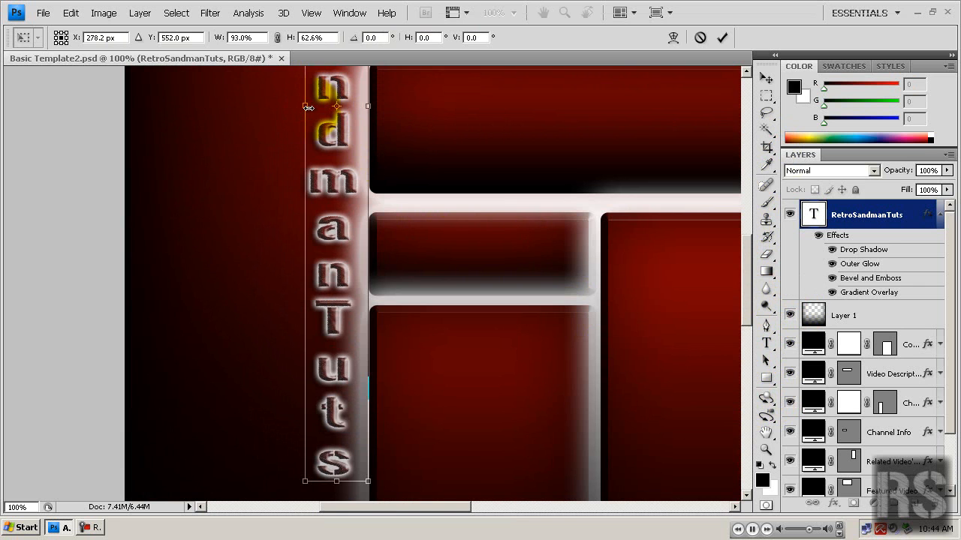
pyautogui.click(721, 36)
# Step: Place the RetroSandmanTuts layer below Layer 1 and rename Layer 1 as Shadow
pyautogui.moveTo(746, 283); pyautogui.dragTo(747, 304)
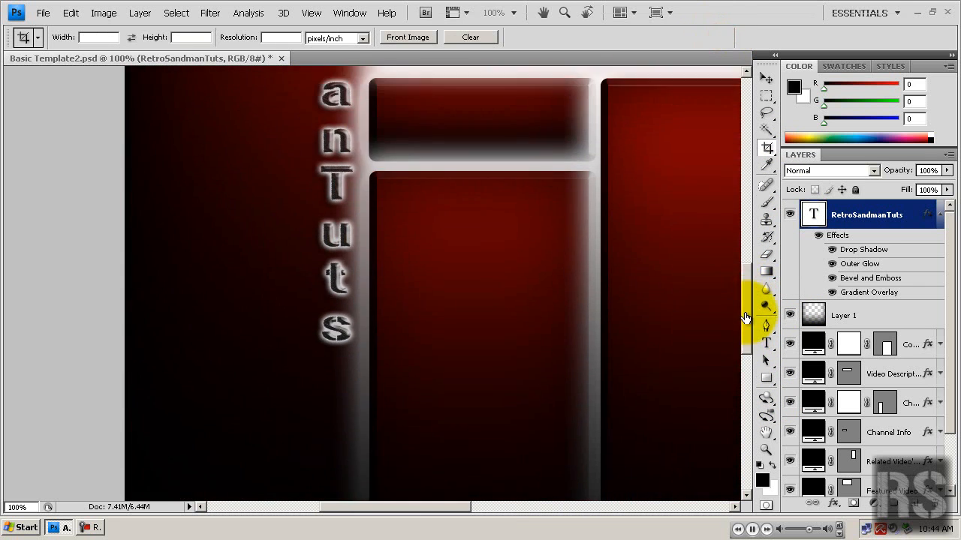
pyautogui.click(939, 215)
pyautogui.moveTo(940, 220); pyautogui.dragTo(892, 260)
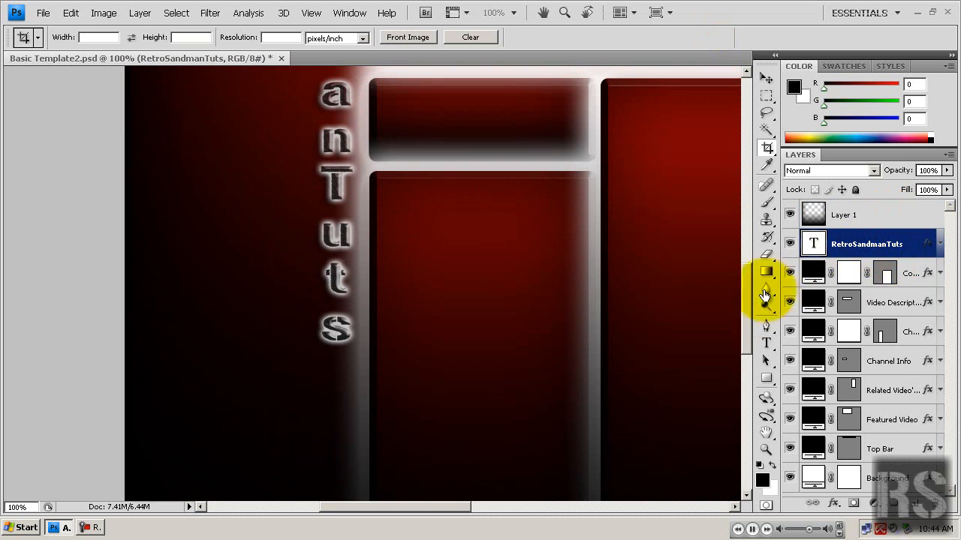
pyautogui.doubleClick(848, 216)
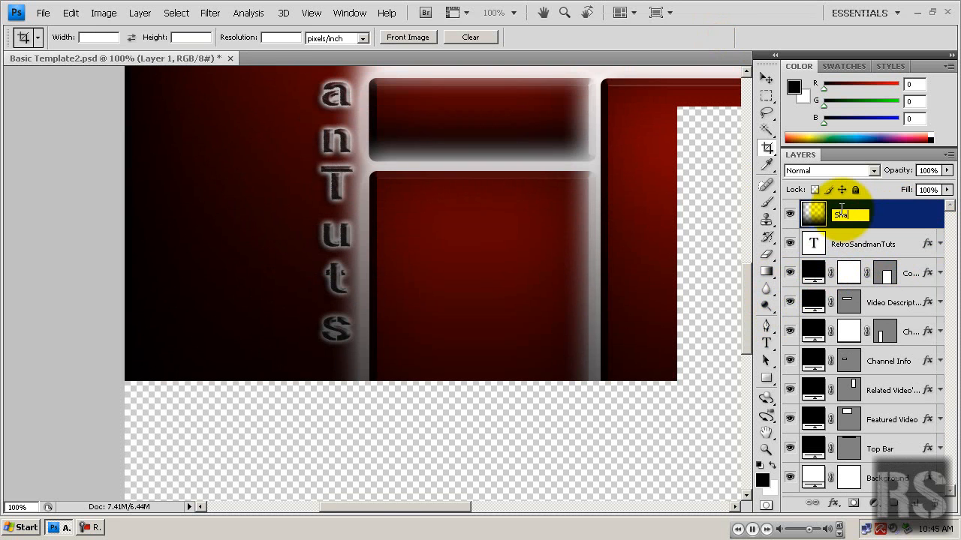
pyautogui.press('Return')
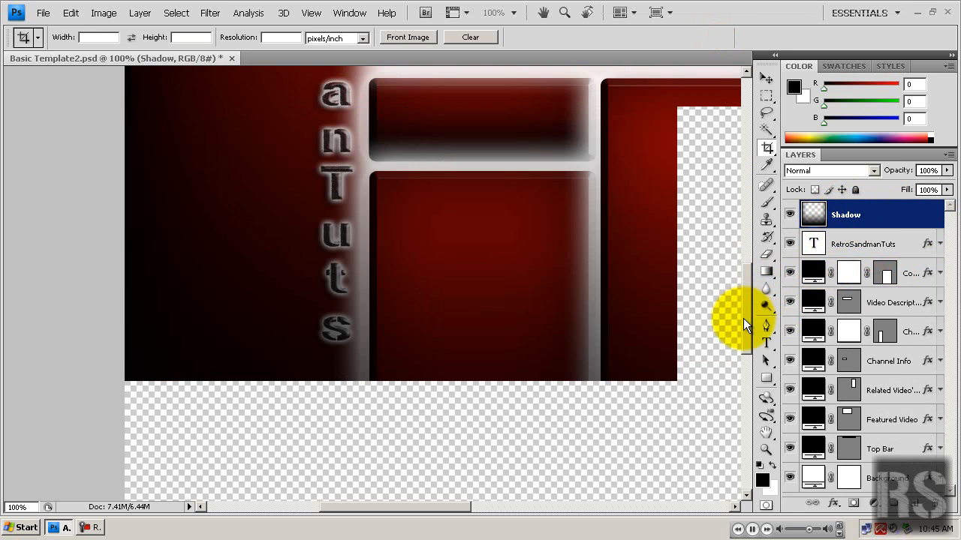
# Step: Duplicate the RetroSandmanTuts text layer, keeping the default copy name
pyautogui.scroll(2, 746, 320)
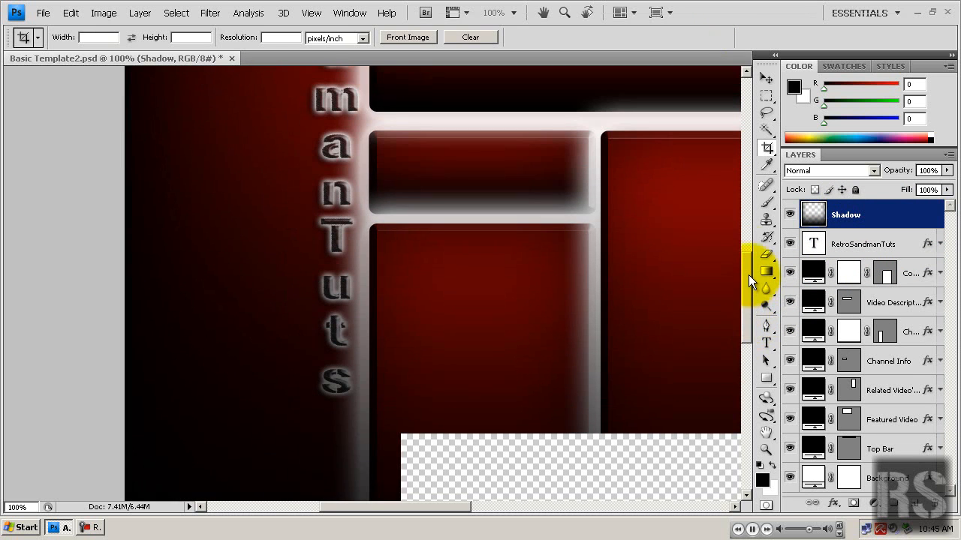
pyautogui.scroll(5, 750, 243)
pyautogui.moveTo(750, 243); pyautogui.dragTo(749, 206)
pyautogui.moveTo(458, 504); pyautogui.dragTo(427, 508)
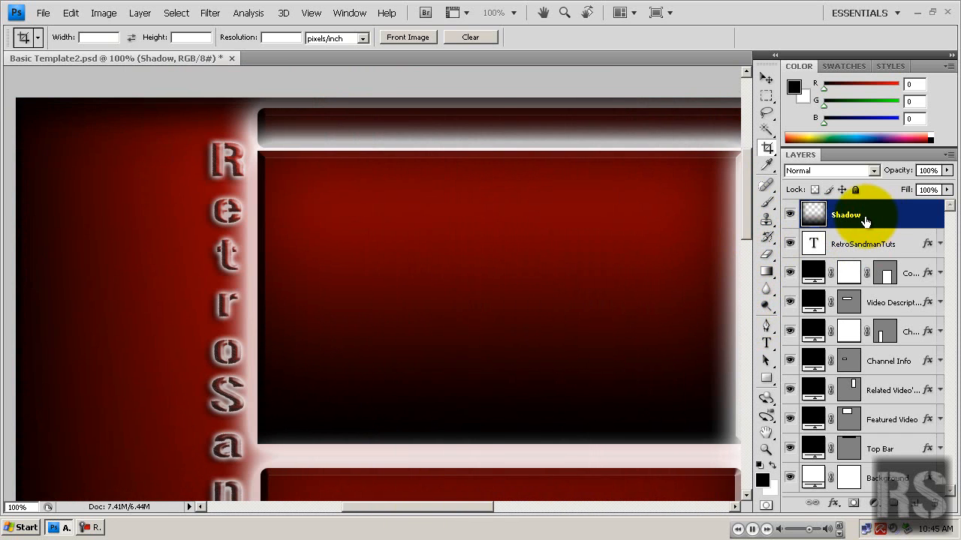
pyautogui.click(858, 245)
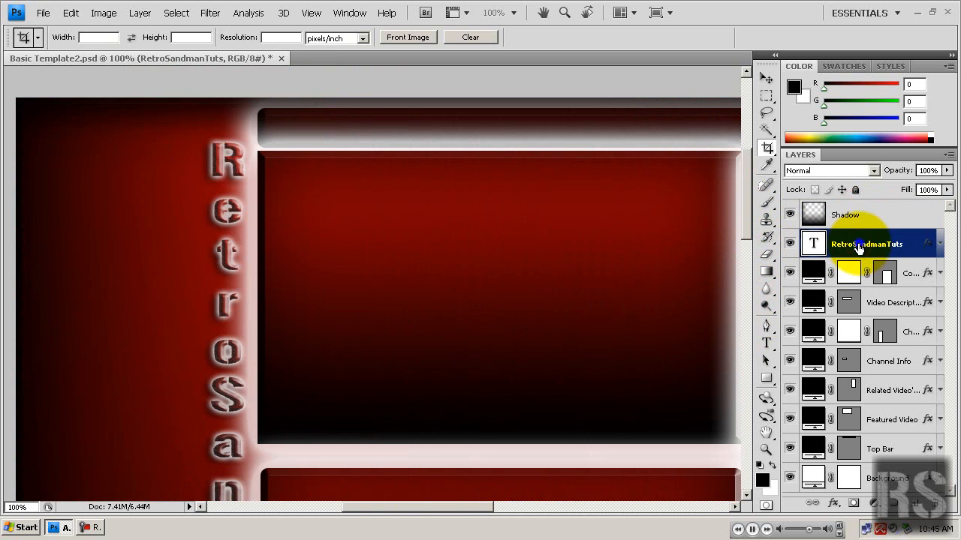
pyautogui.rightClick(859, 243)
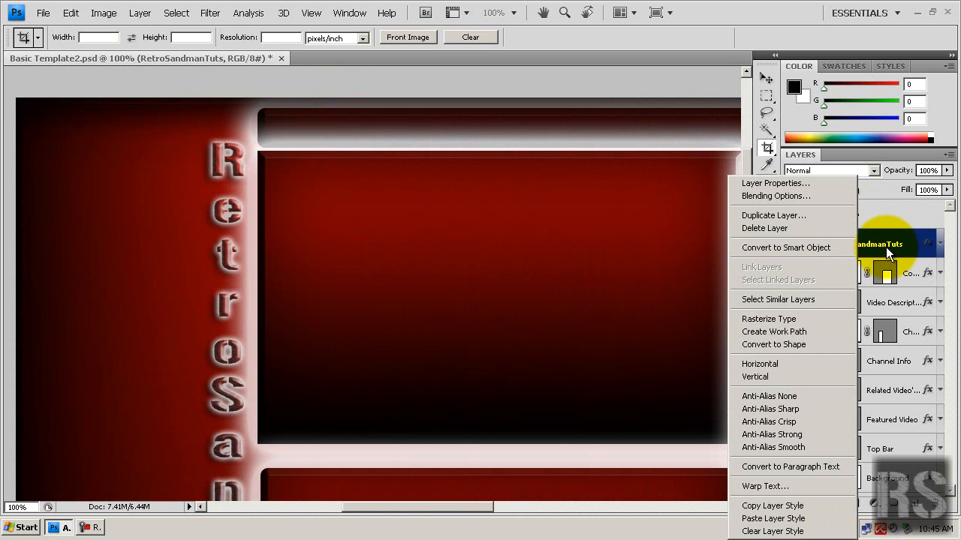
pyautogui.click(764, 215)
pyautogui.click(615, 156)
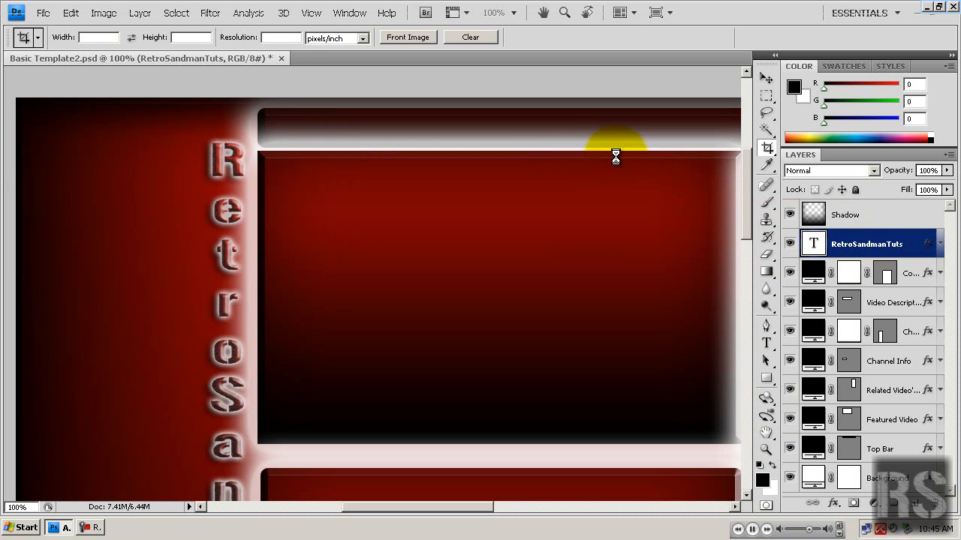
# Step: Move the duplicated vertical text into the right background margin, just beside the Related Video's box
pyautogui.click(764, 77)
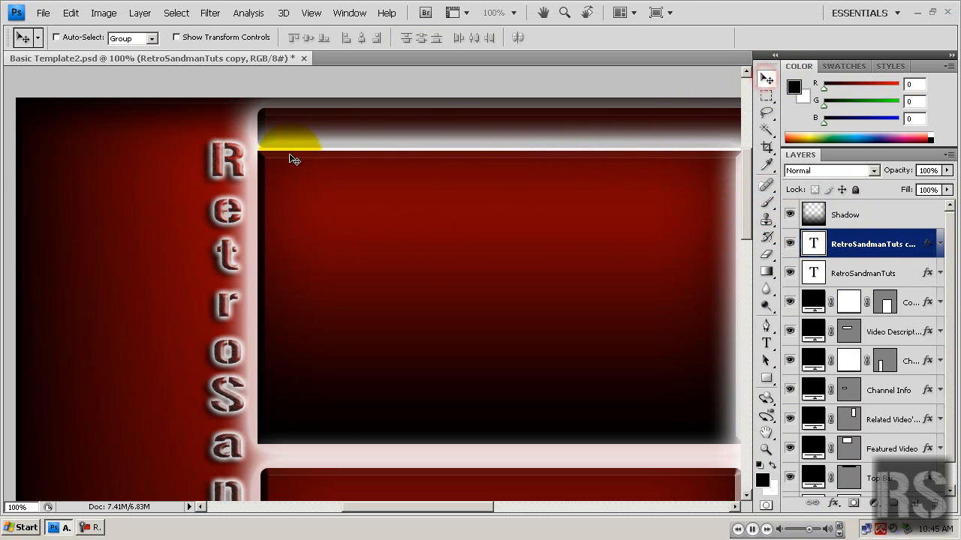
pyautogui.moveTo(233, 166); pyautogui.dragTo(610, 173)
pyautogui.moveTo(463, 506); pyautogui.dragTo(538, 497)
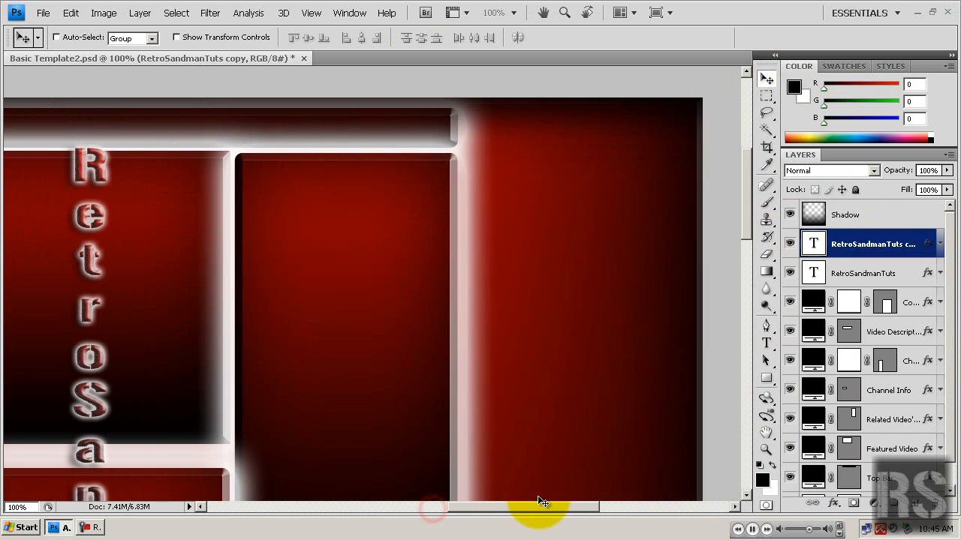
pyautogui.moveTo(92, 160); pyautogui.dragTo(497, 173)
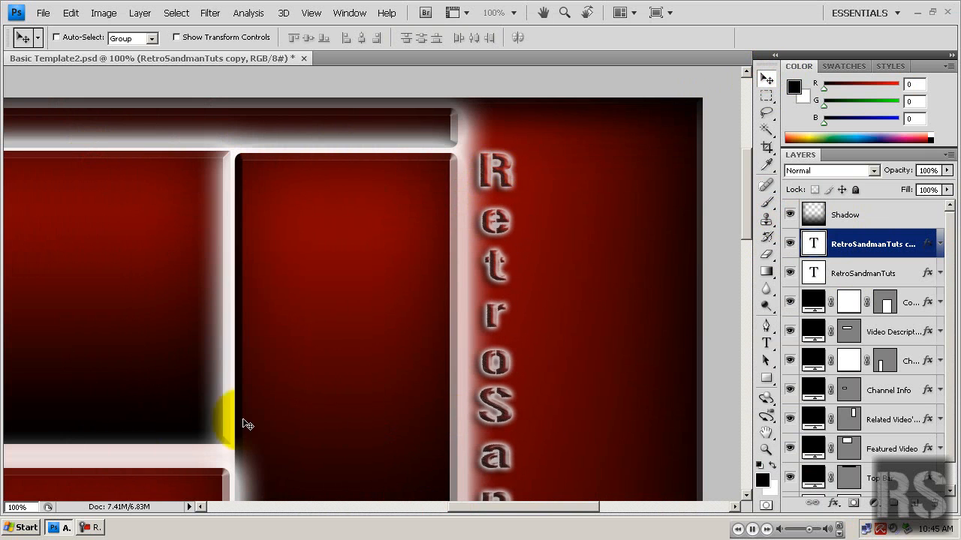
# Step: Zoom out to 50% and examine the whole template layout with both vertical titles
pyautogui.click(19, 507)
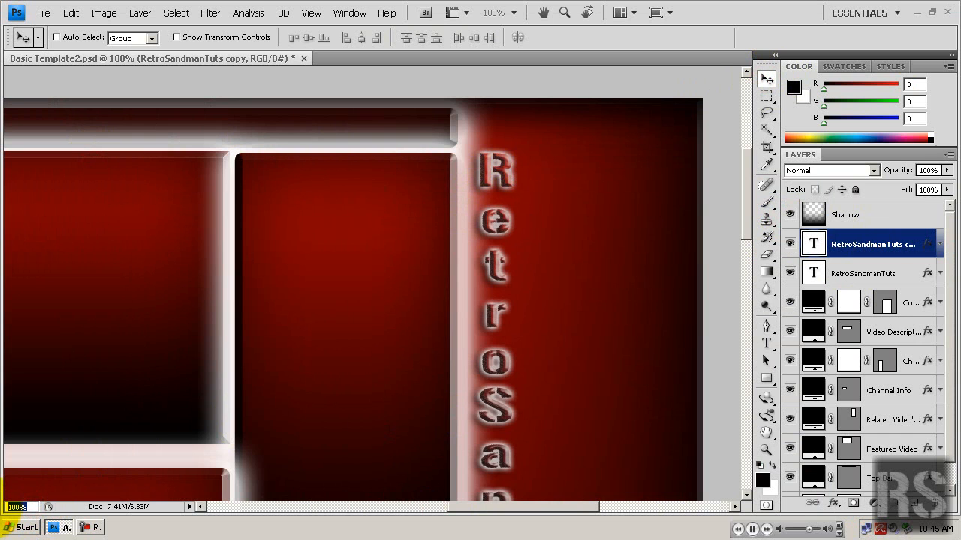
pyautogui.write('50')
pyautogui.press('Return')
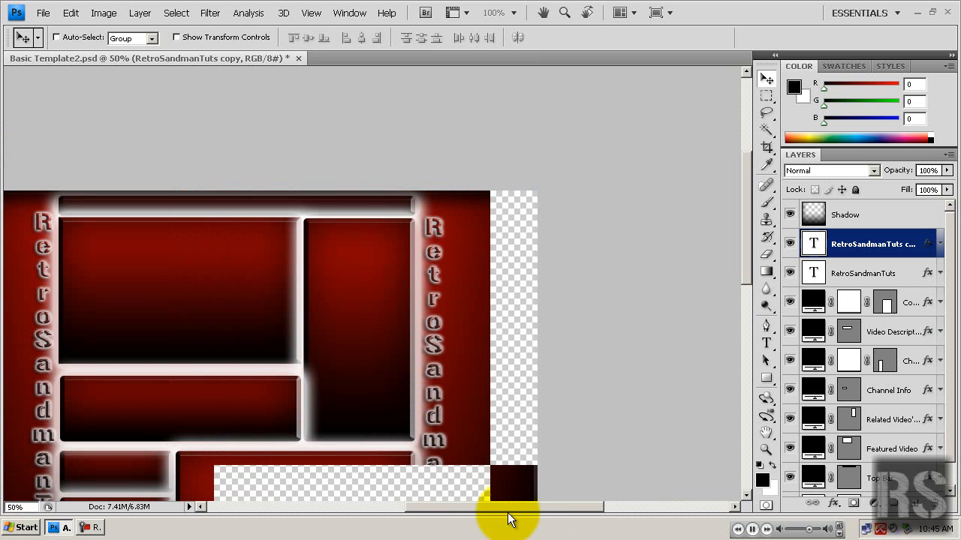
pyautogui.moveTo(508, 504); pyautogui.dragTo(465, 507)
pyautogui.moveTo(749, 250); pyautogui.dragTo(747, 282)
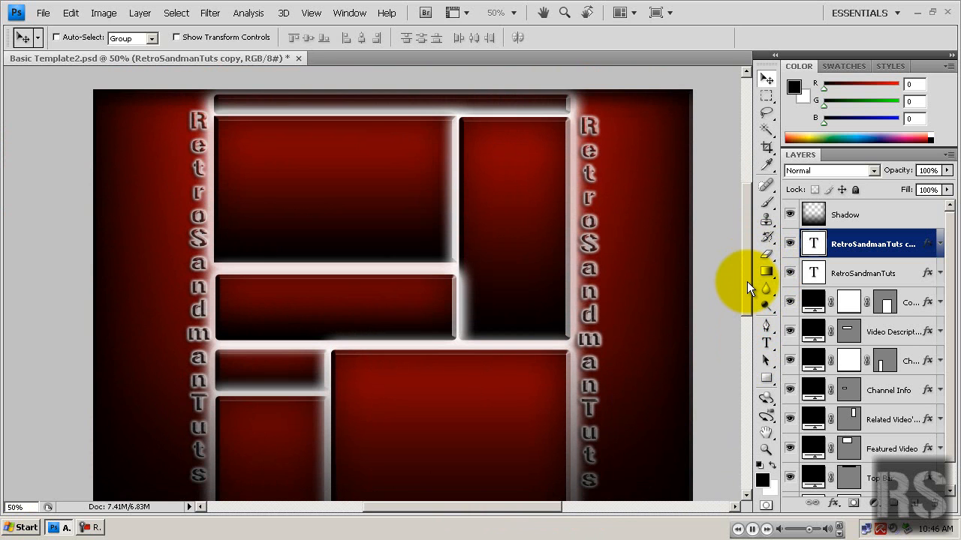
pyautogui.moveTo(747, 281)
pyautogui.mouseDown()
pyautogui.moveTo(753, 324)
pyautogui.moveTo(755, 288)
pyautogui.mouseUp()
pyautogui.moveTo(760, 350); pyautogui.dragTo(751, 285)
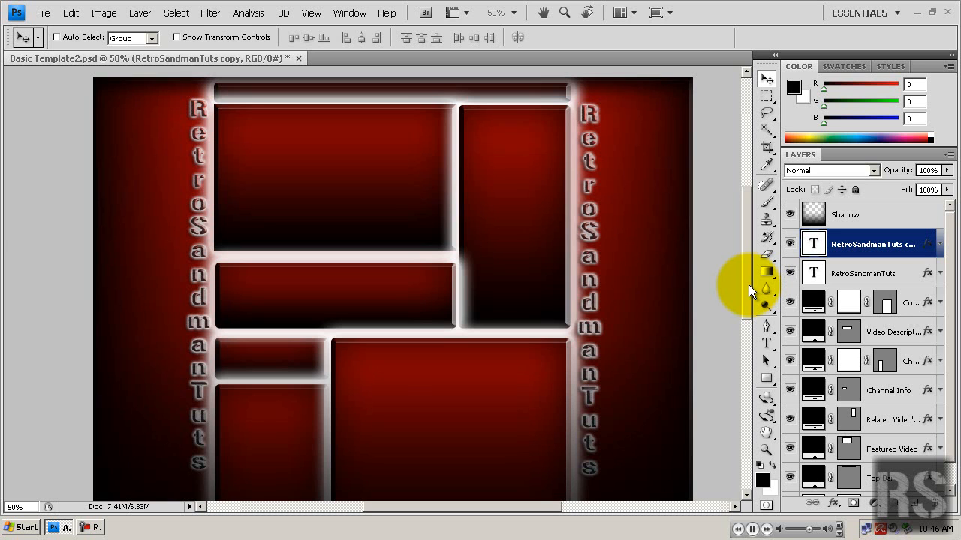
pyautogui.moveTo(748, 295)
pyautogui.mouseDown()
pyautogui.moveTo(744, 283)
pyautogui.moveTo(747, 343)
pyautogui.moveTo(741, 299)
pyautogui.mouseUp()
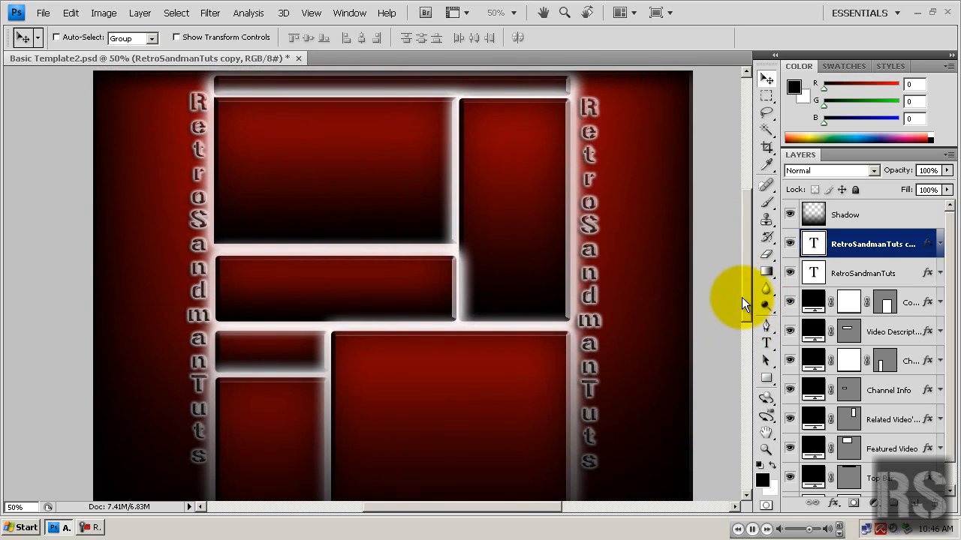